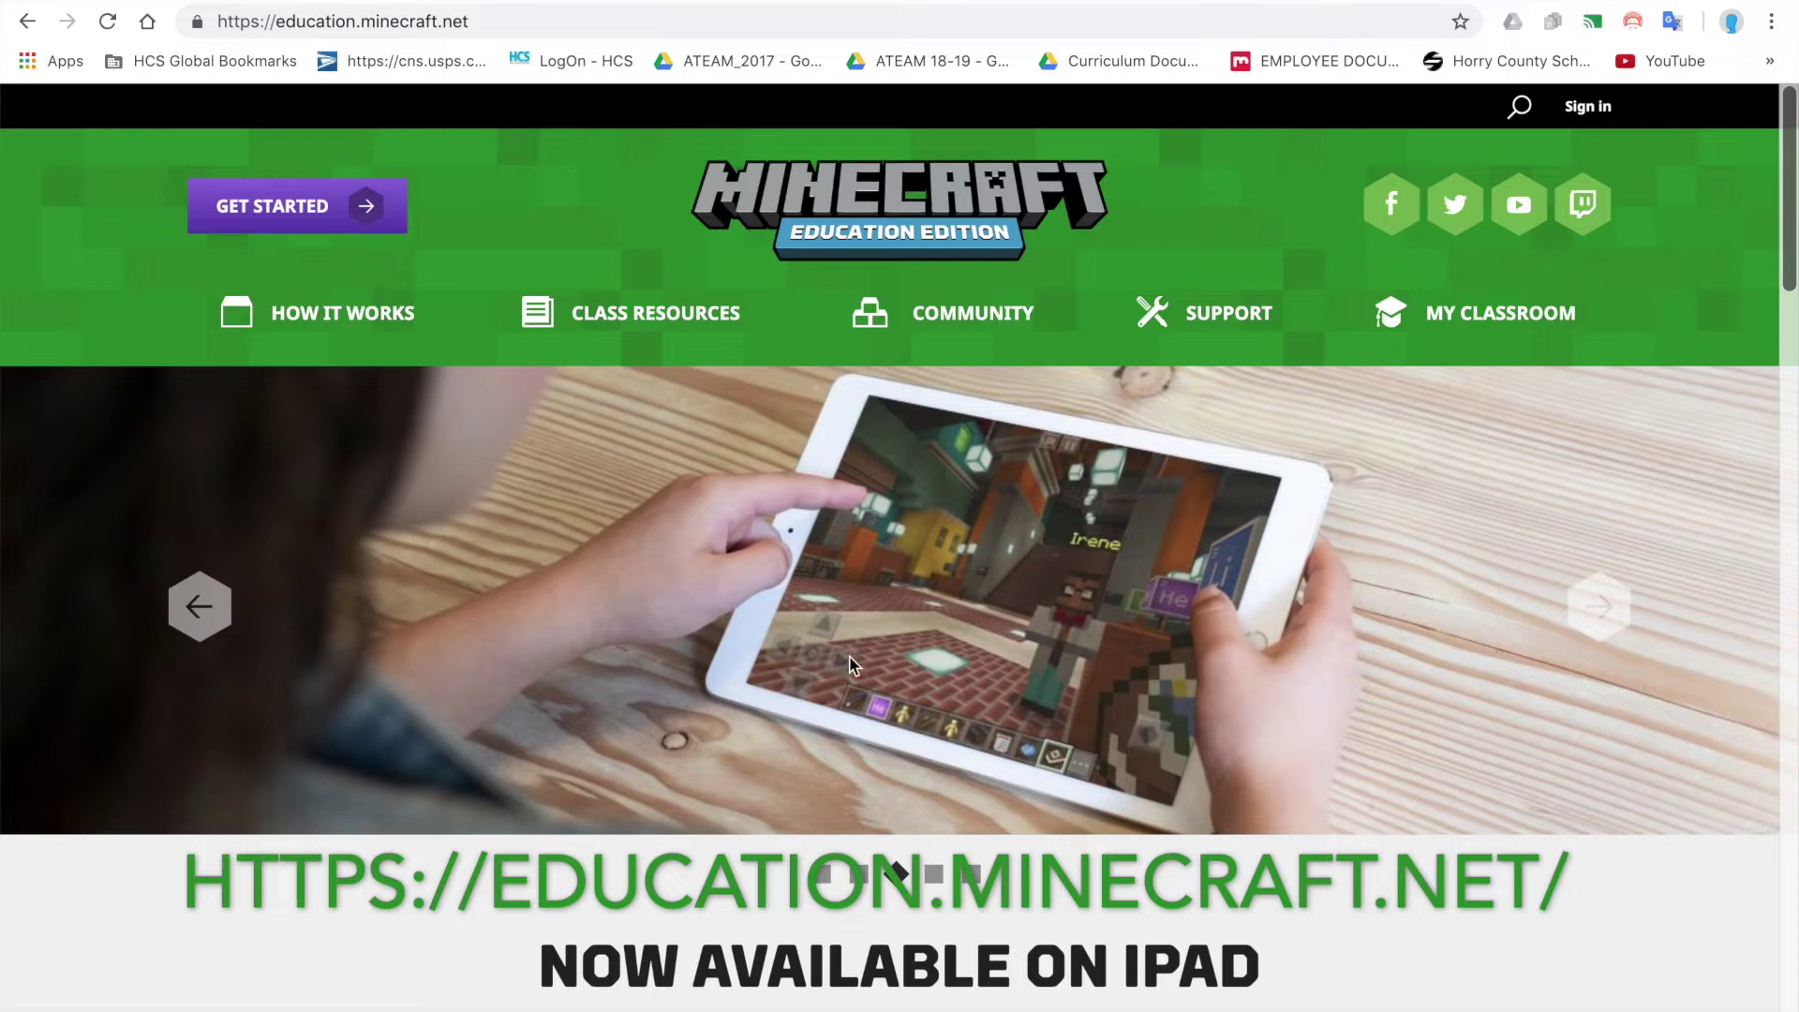
Go to the Minecraft: Education Edition download from the Support menu.
mouse_move(1233, 343)
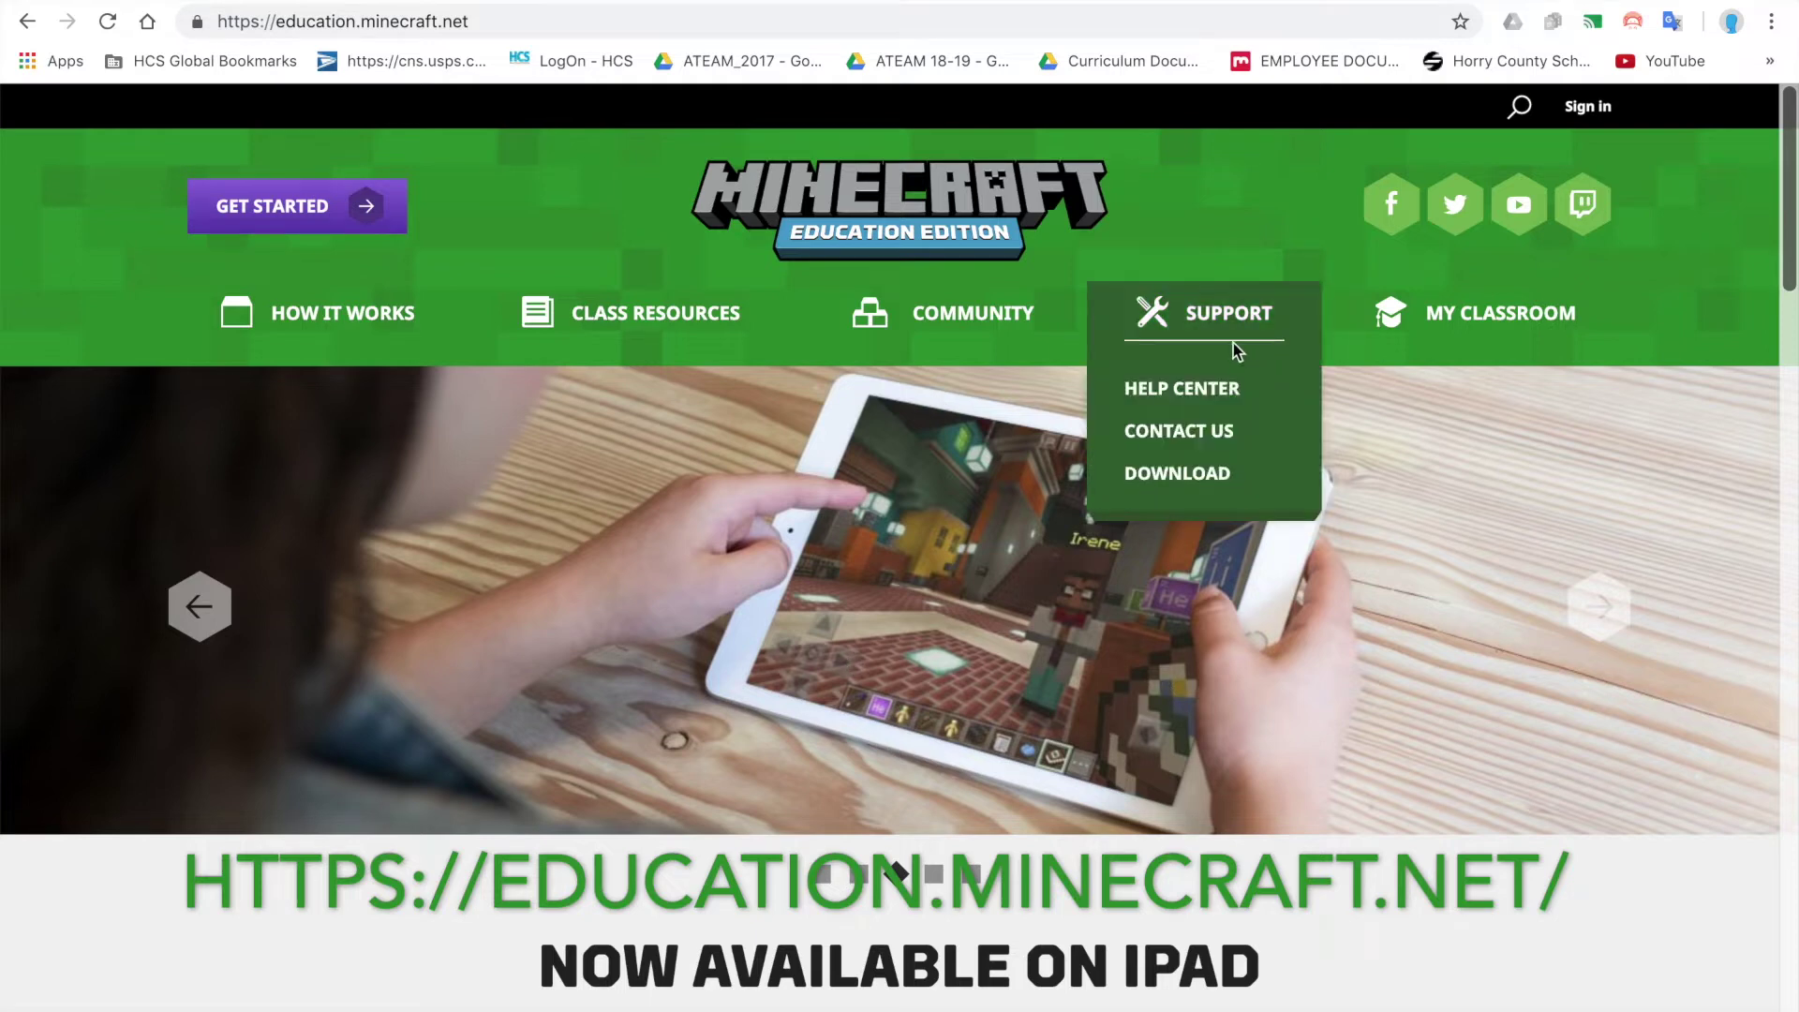
left_click(1188, 476)
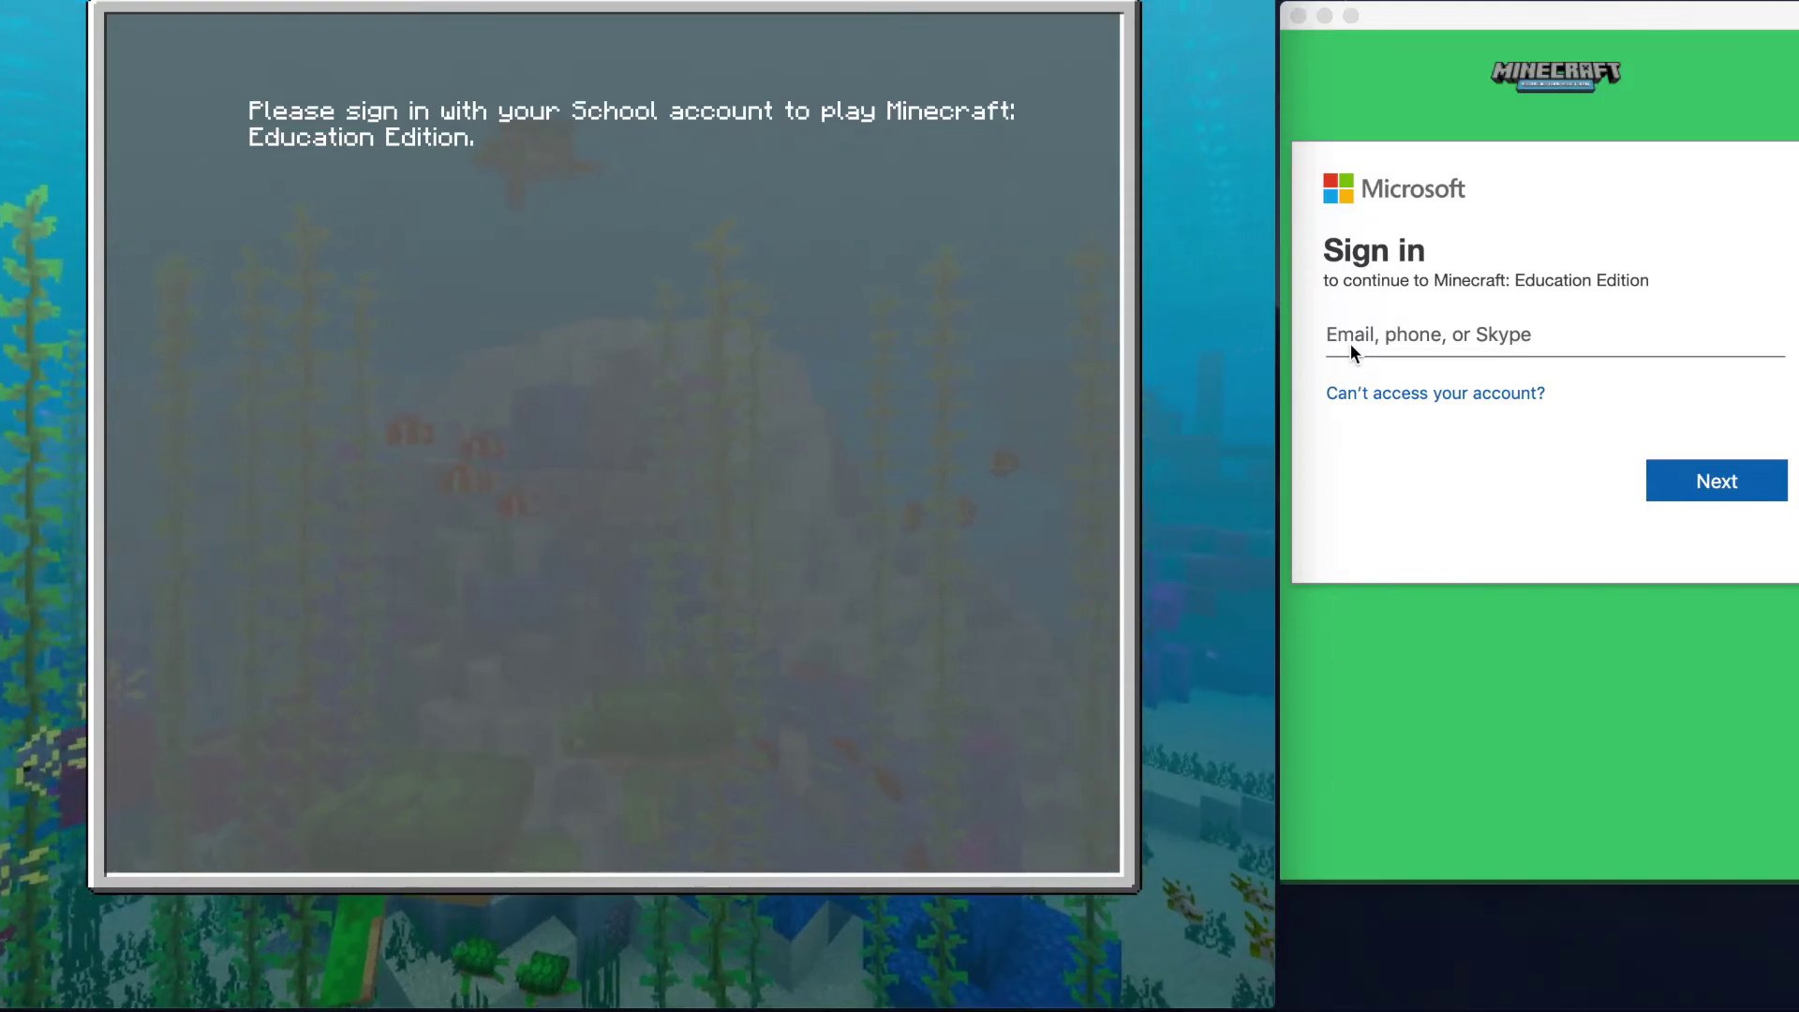
Begin entering the school account e-mail in the Microsoft sign-in field.
left_click(1345, 337)
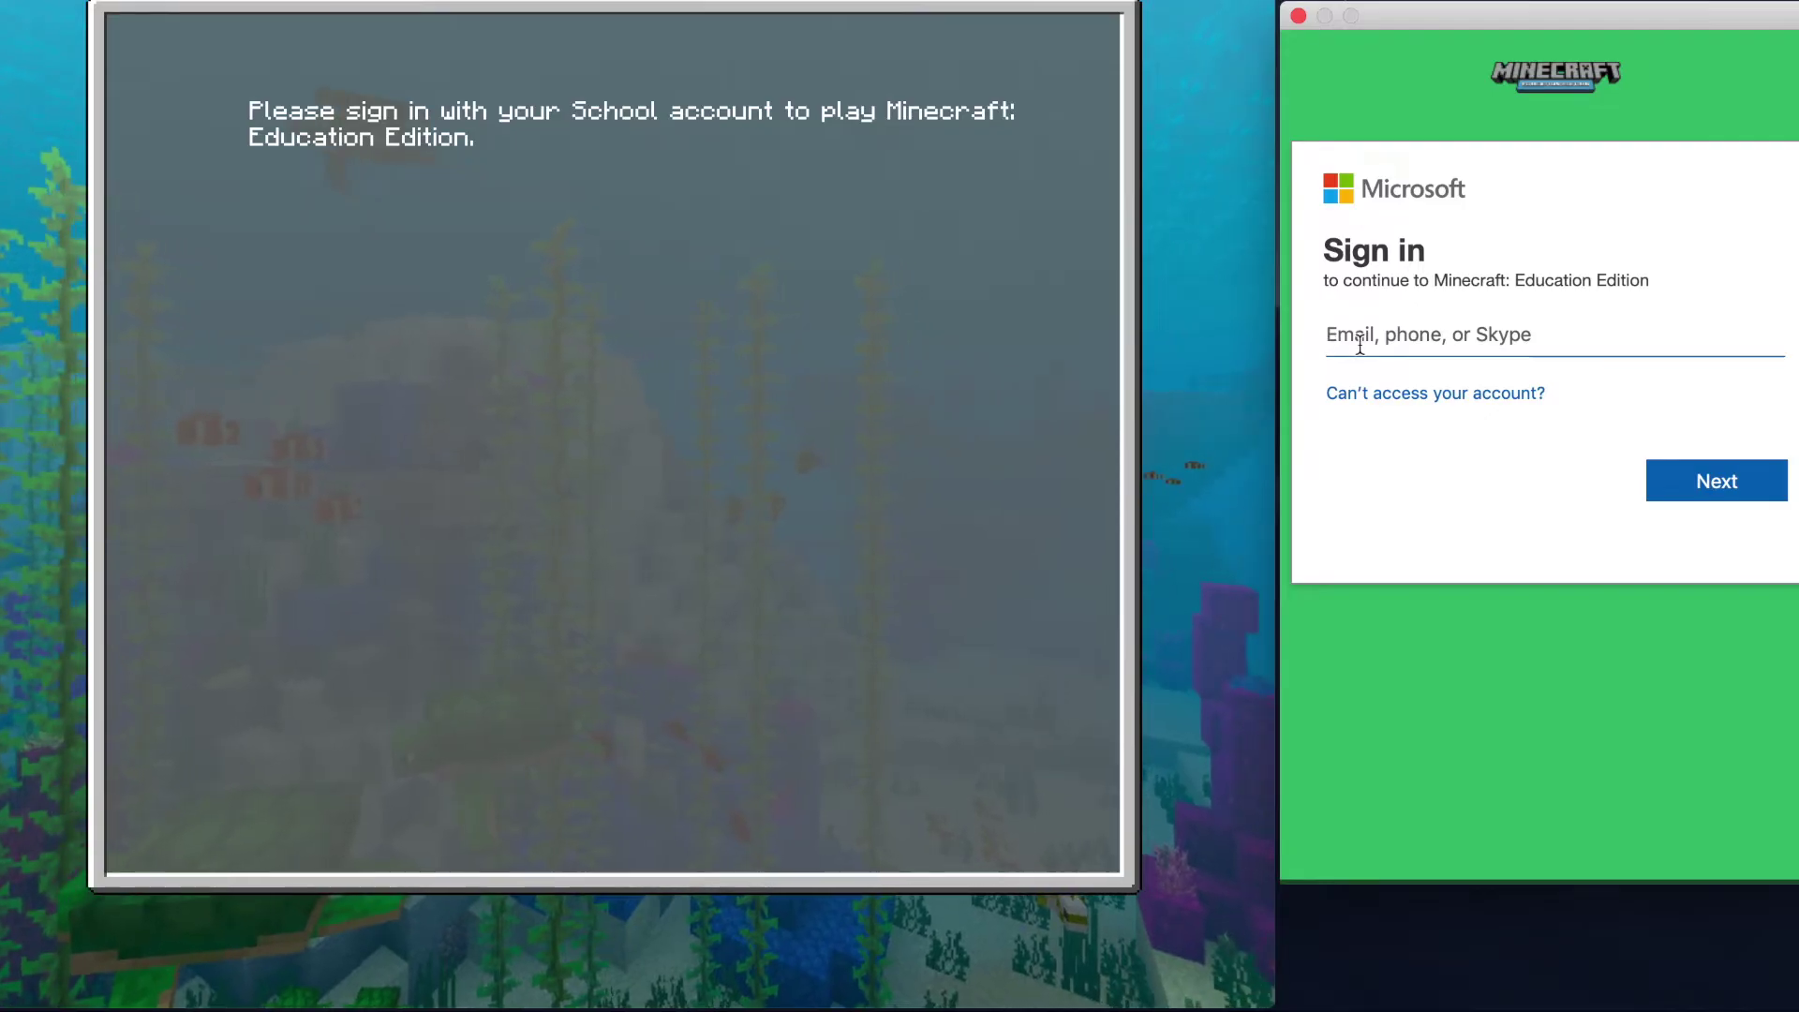
type("use")
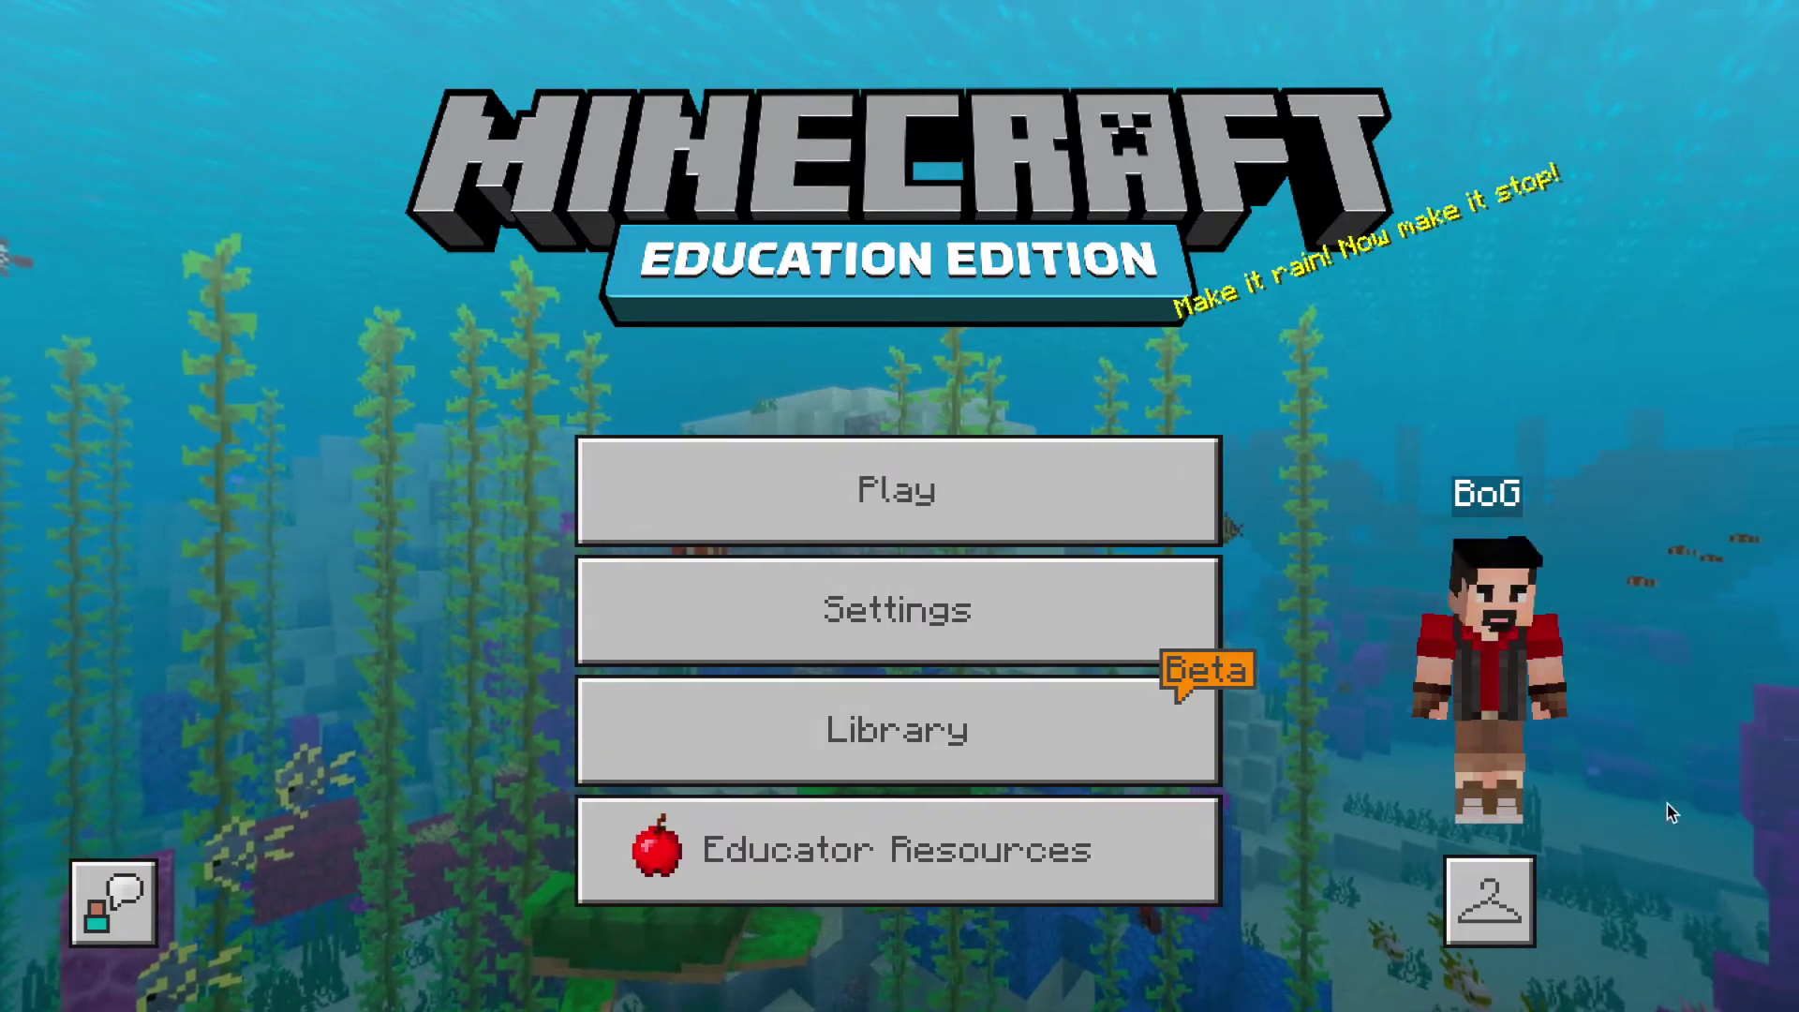
Switch the player skin from Steve to the Everyday Heroes police officer and confirm.
left_click(1503, 911)
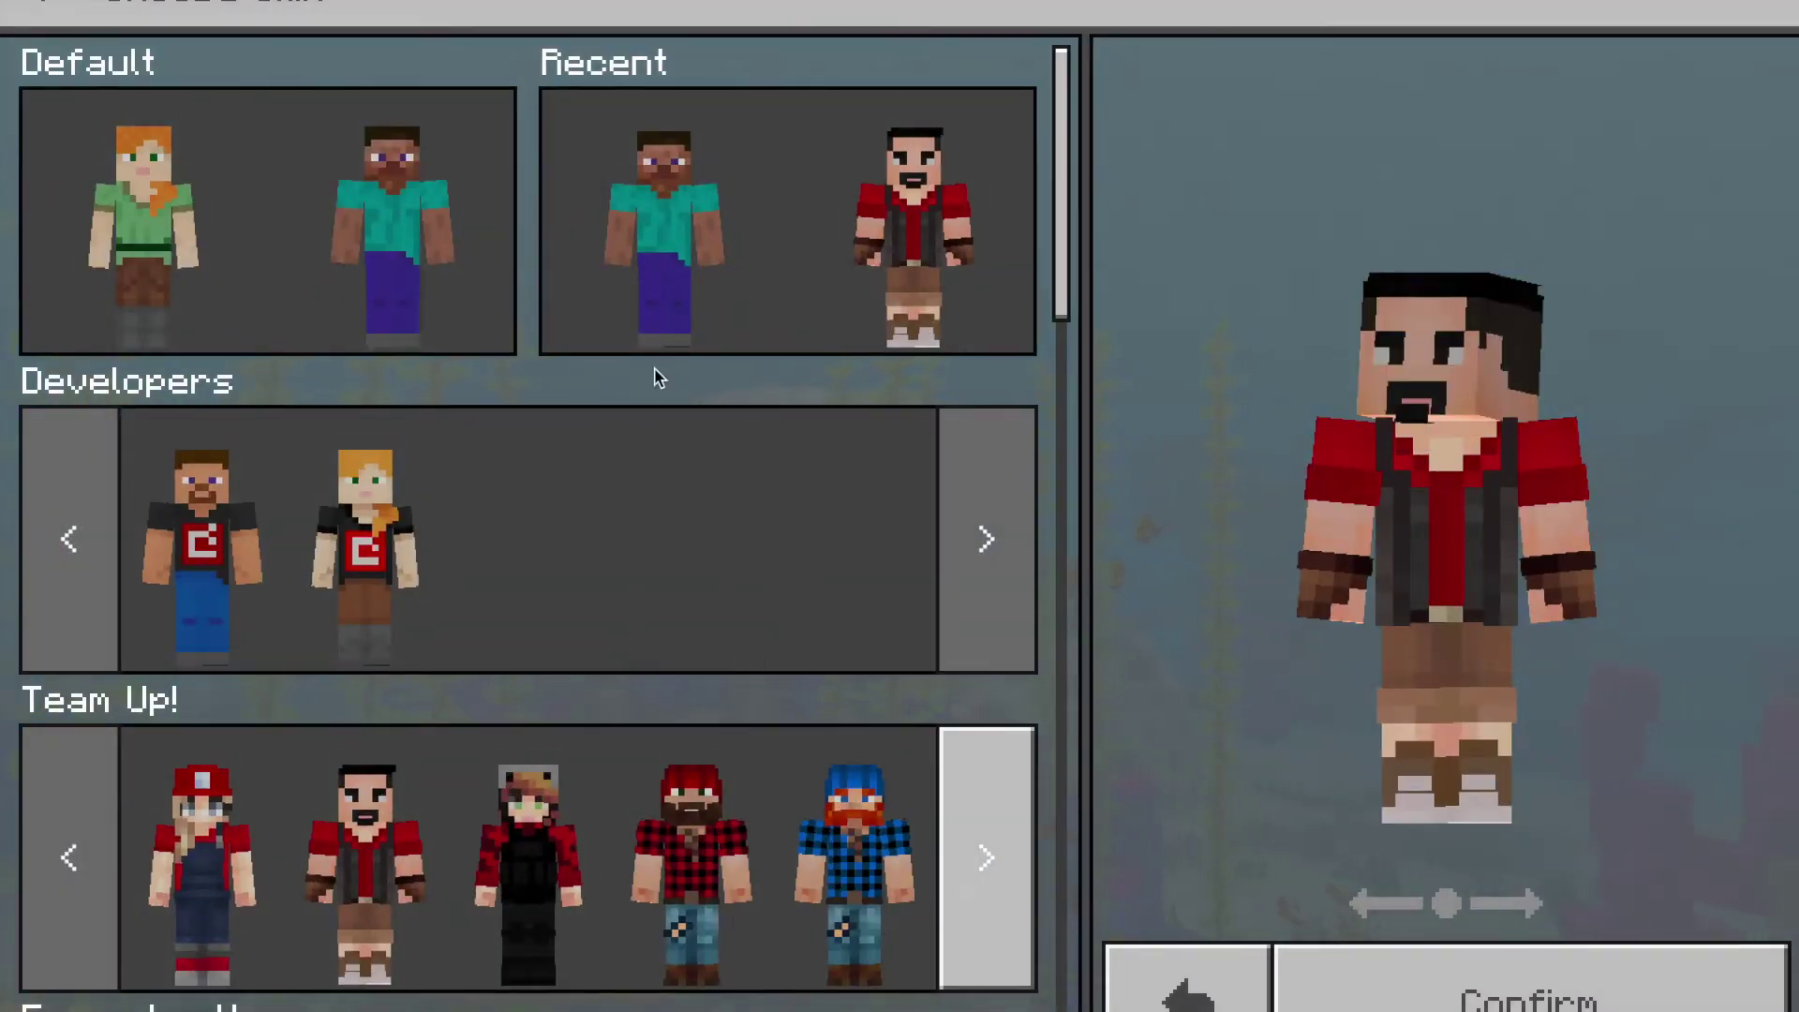
left_click(392, 244)
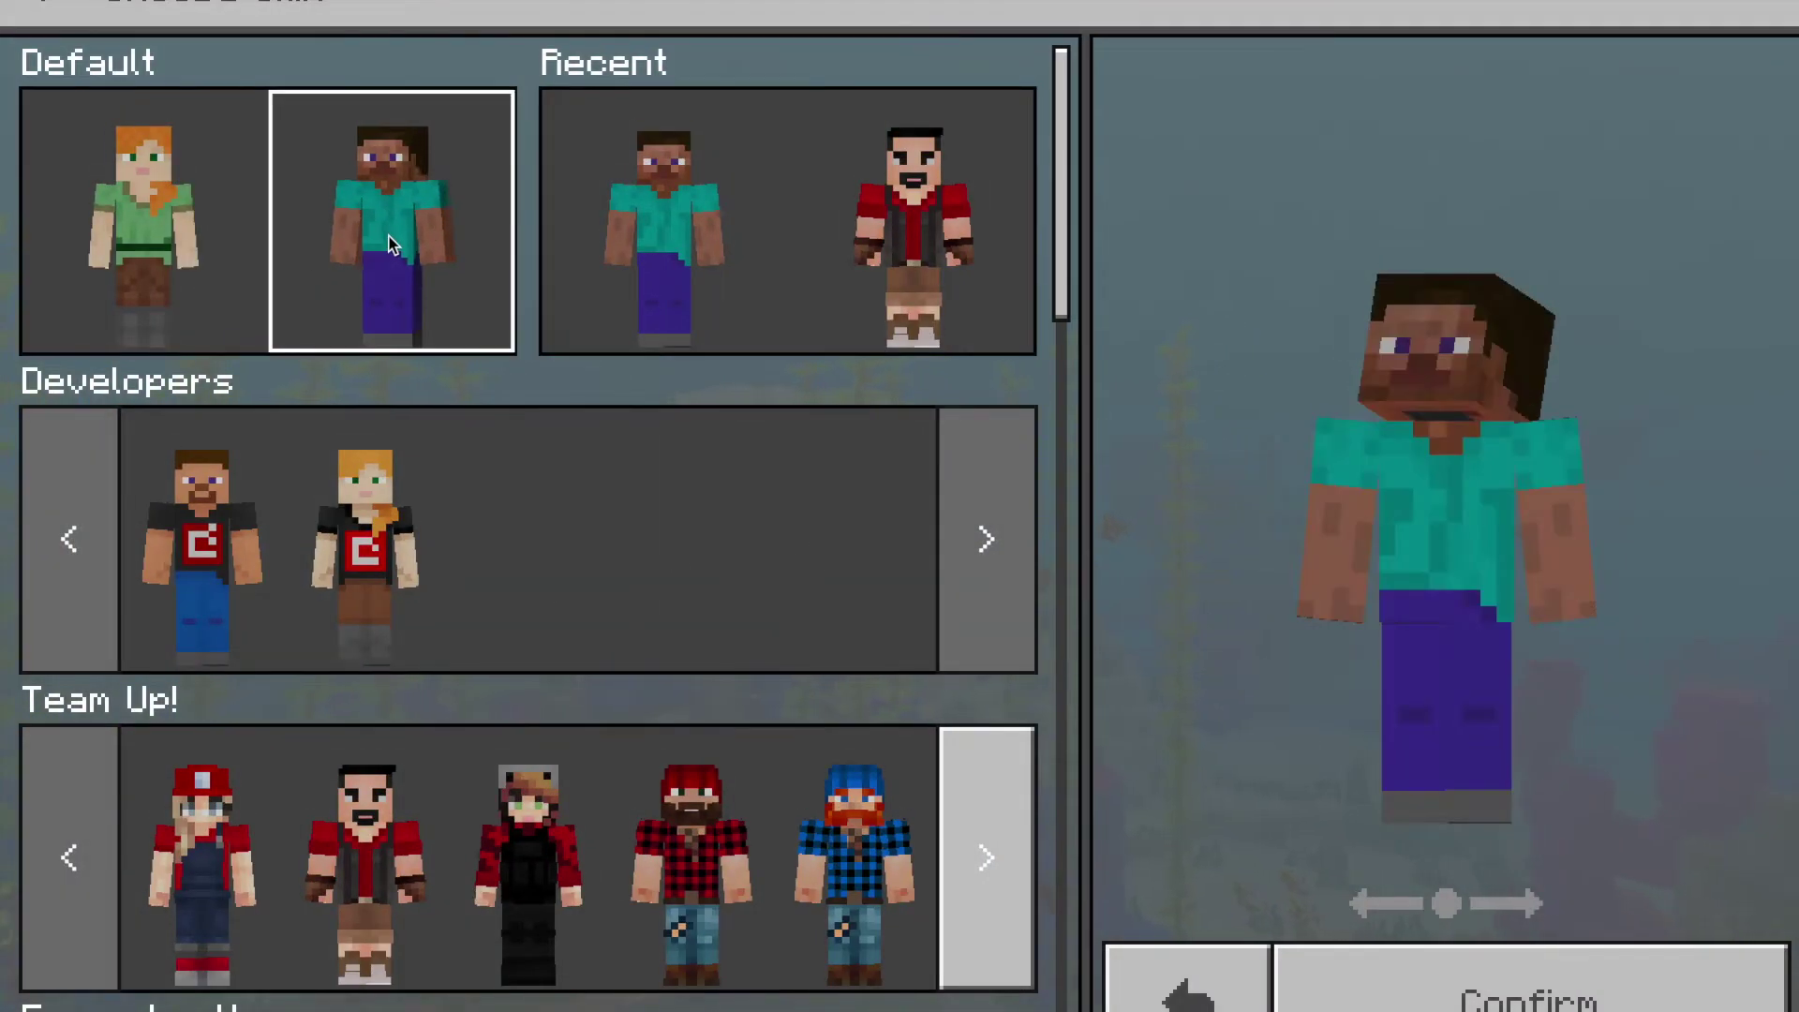
scroll(577, 734, "down", 5)
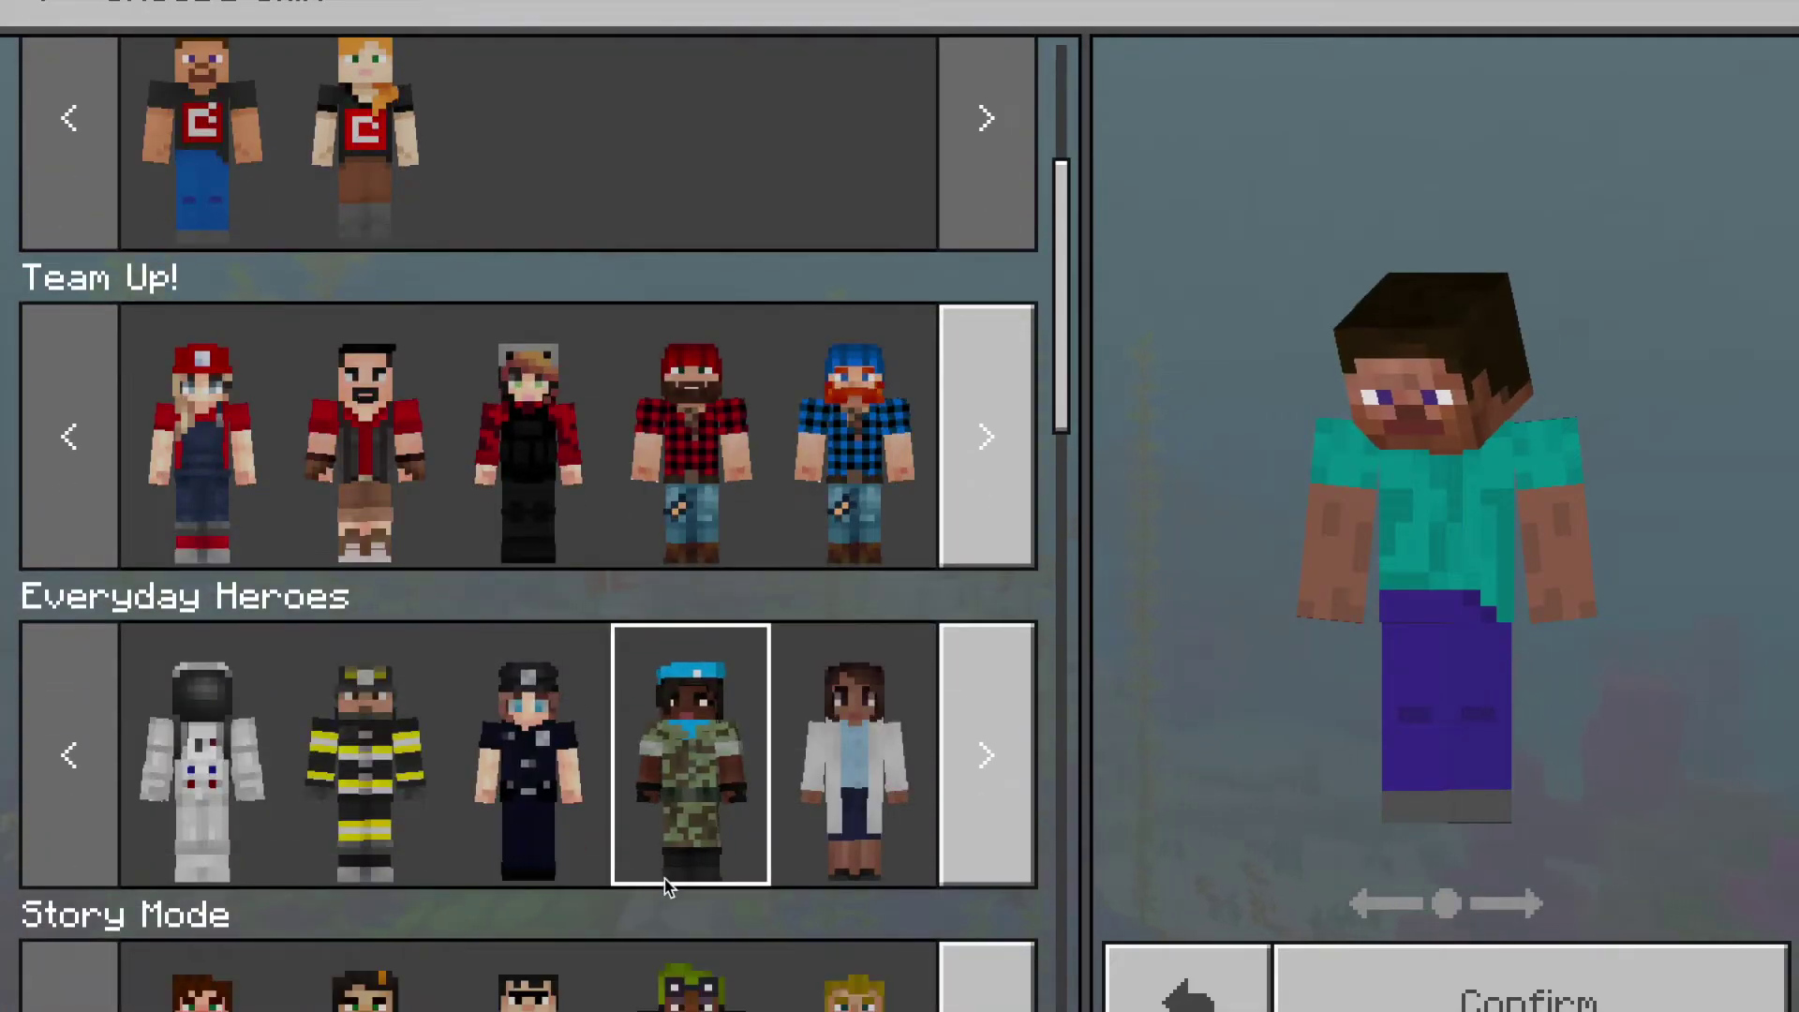
left_click(529, 750)
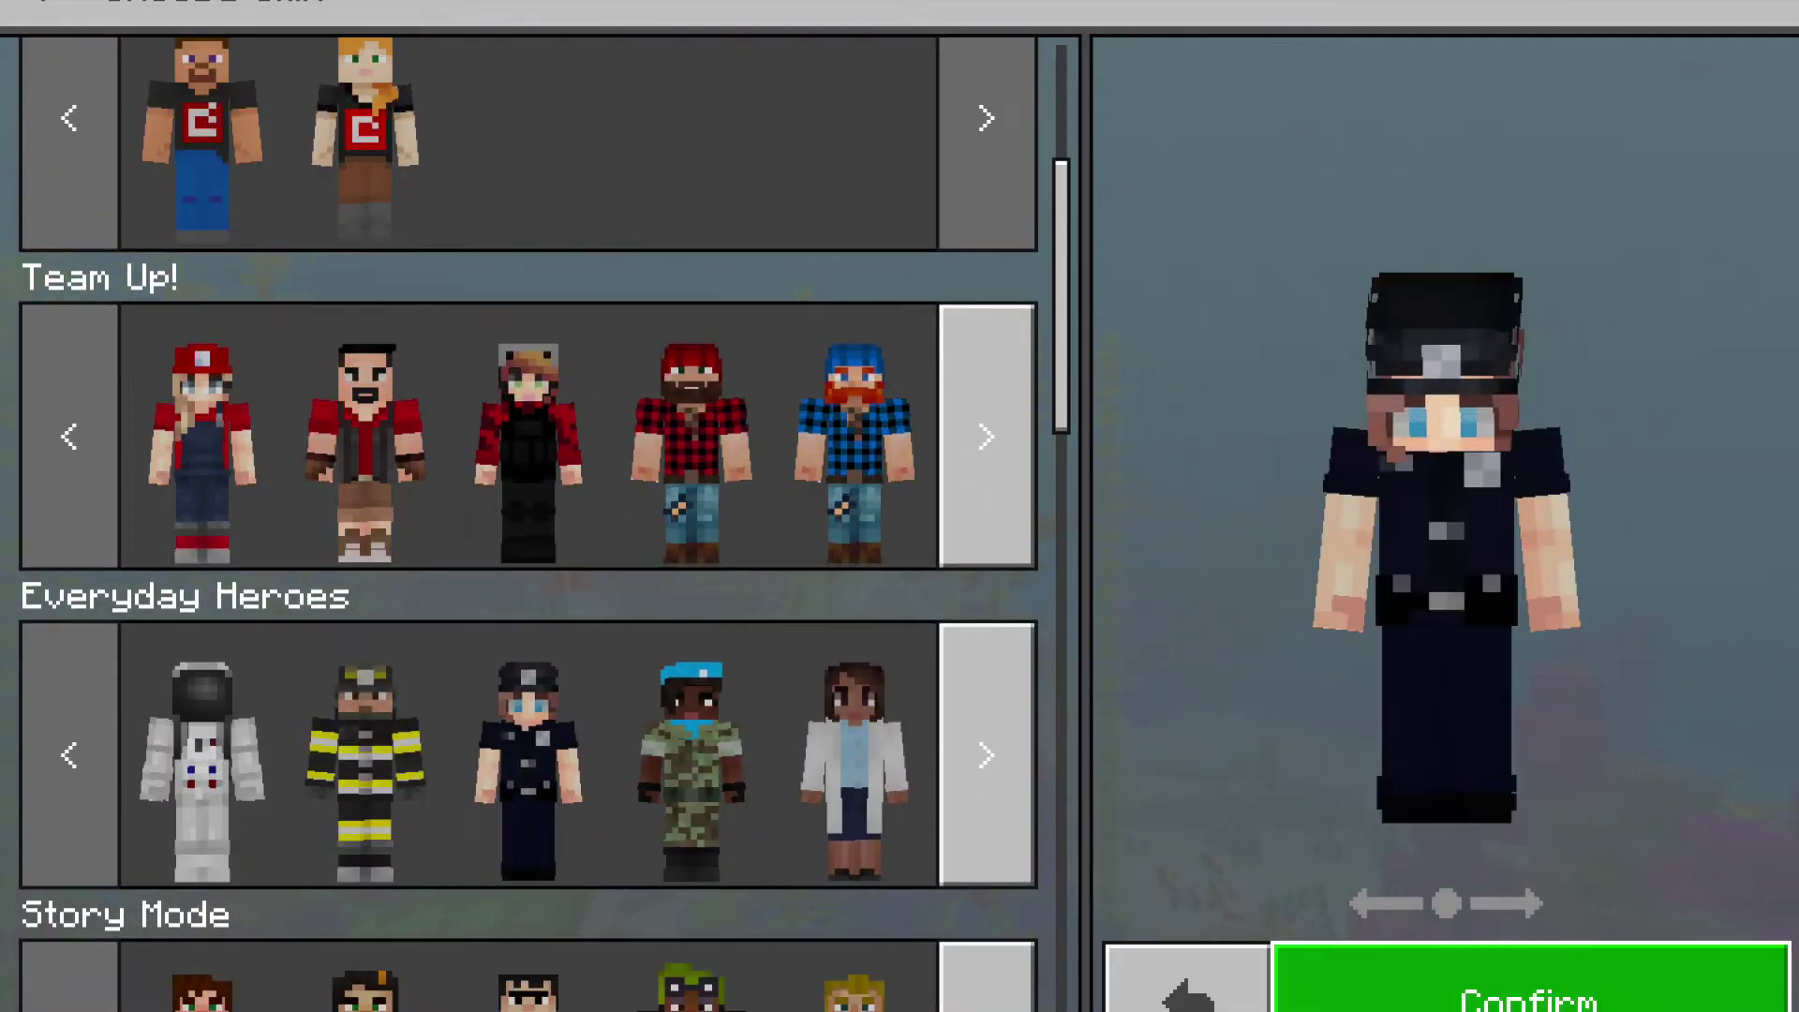
left_click(1529, 994)
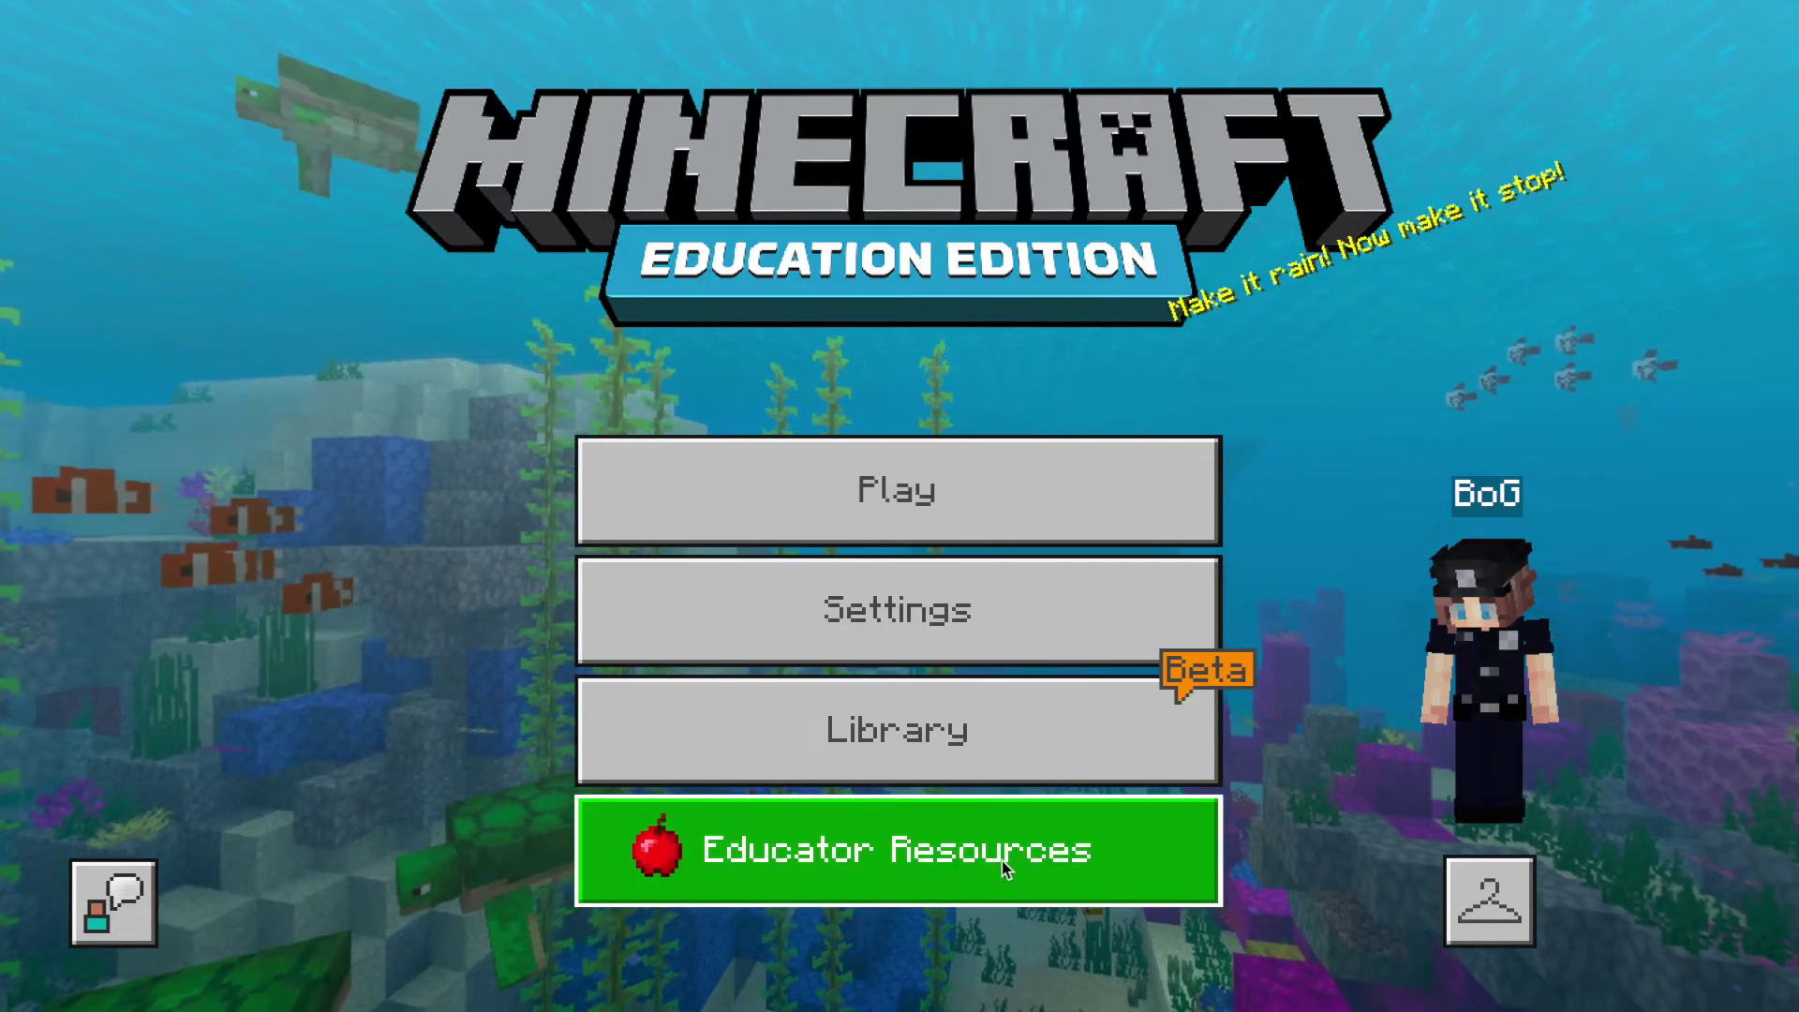
In Settings, browse Keyboard & Mouse bindings, Touch and Profile, ending on Video.
left_click(963, 613)
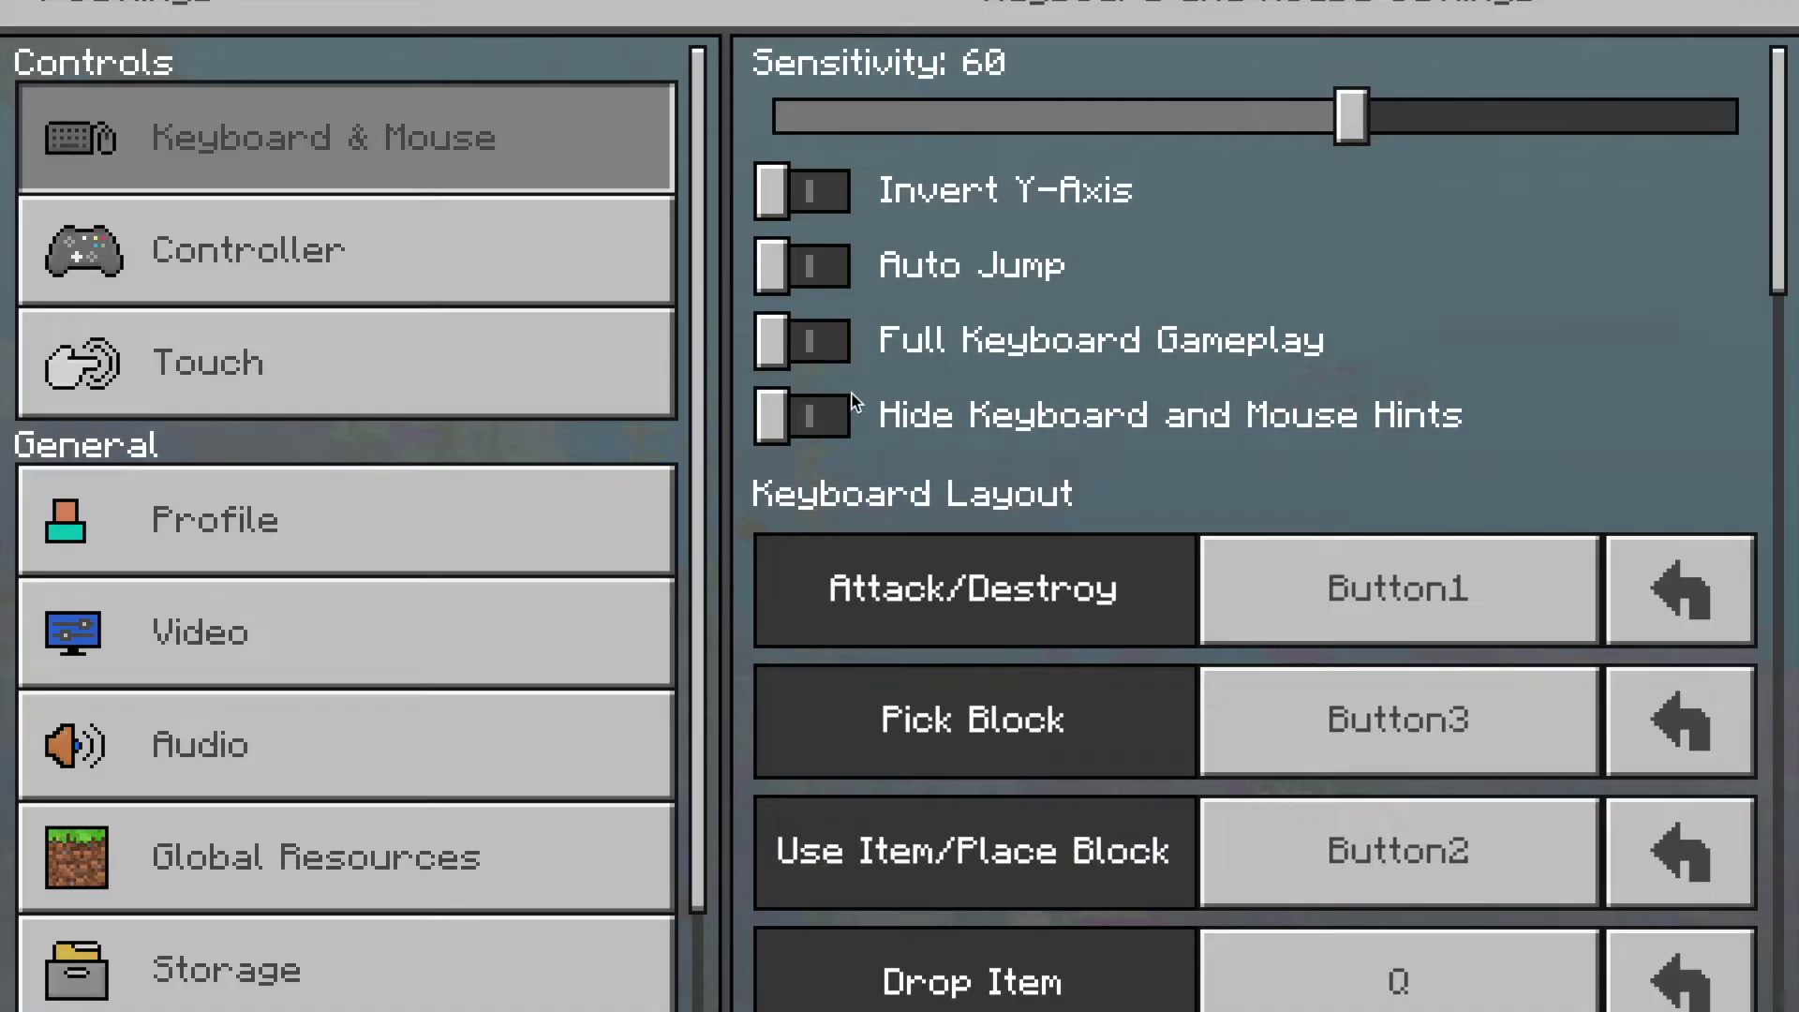
scroll(906, 496, "down", 2)
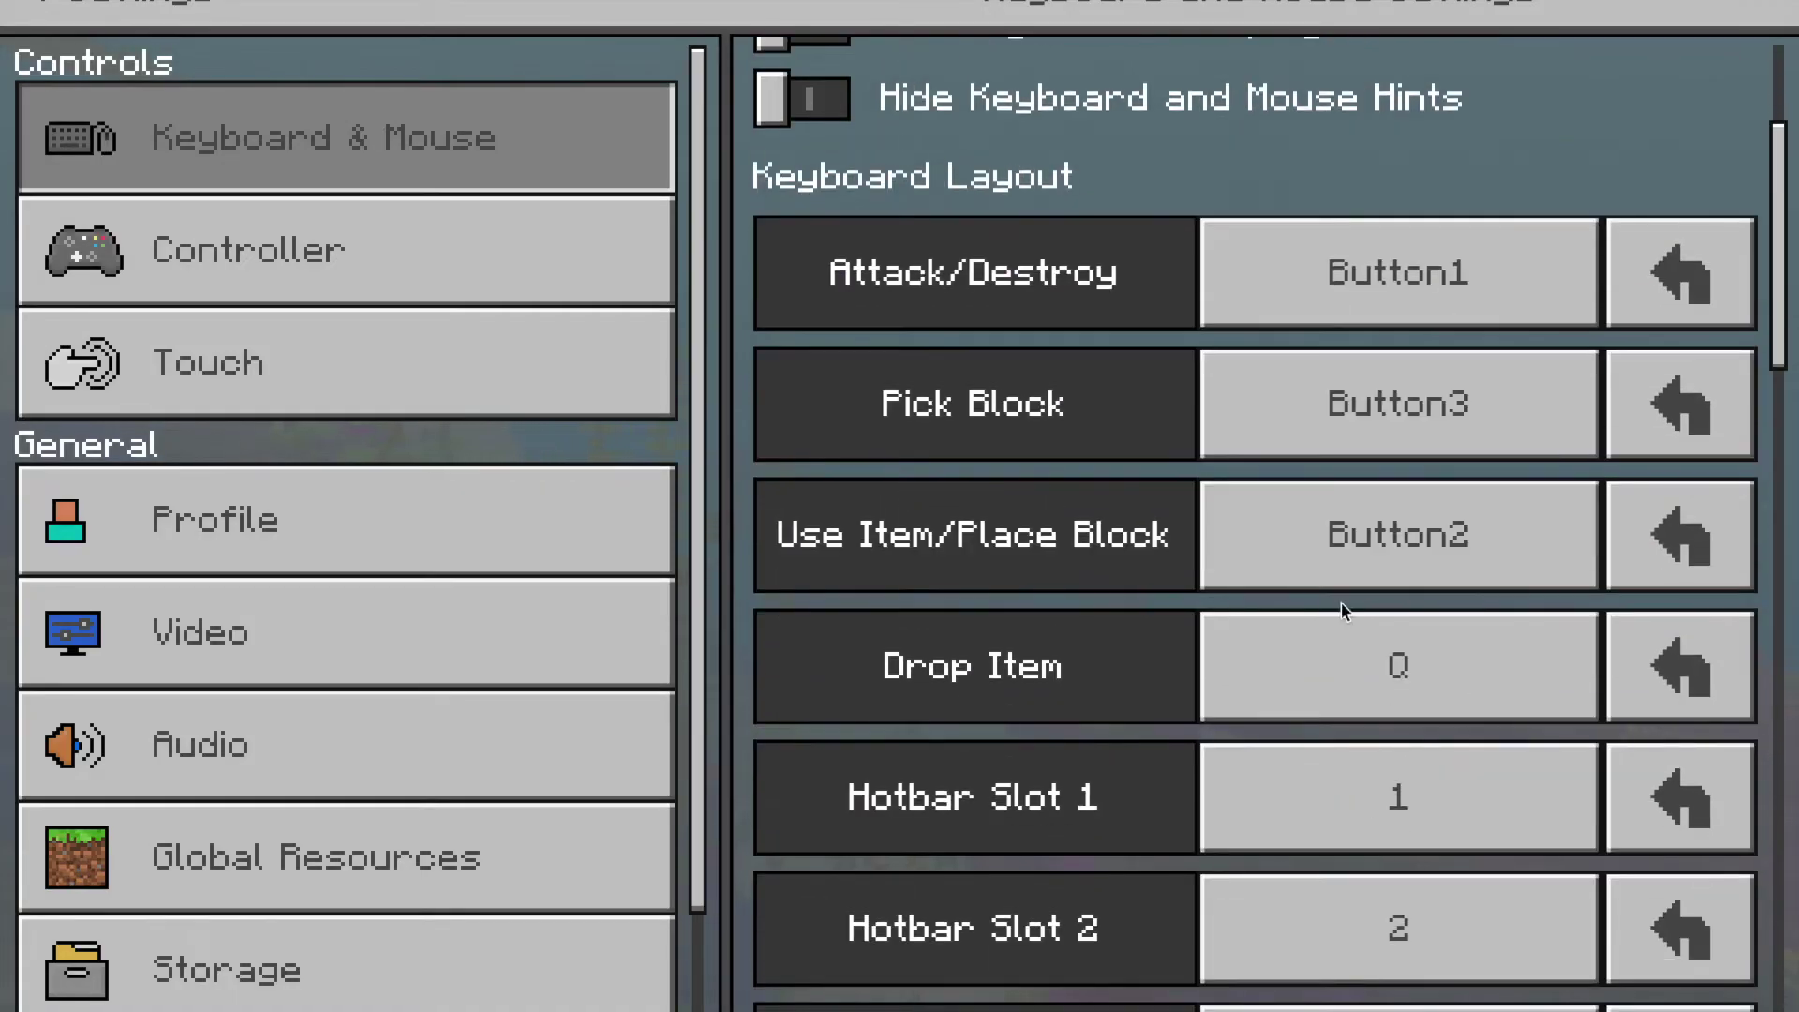
scroll(1341, 609, "down", 1)
scroll(1340, 609, "down", 9)
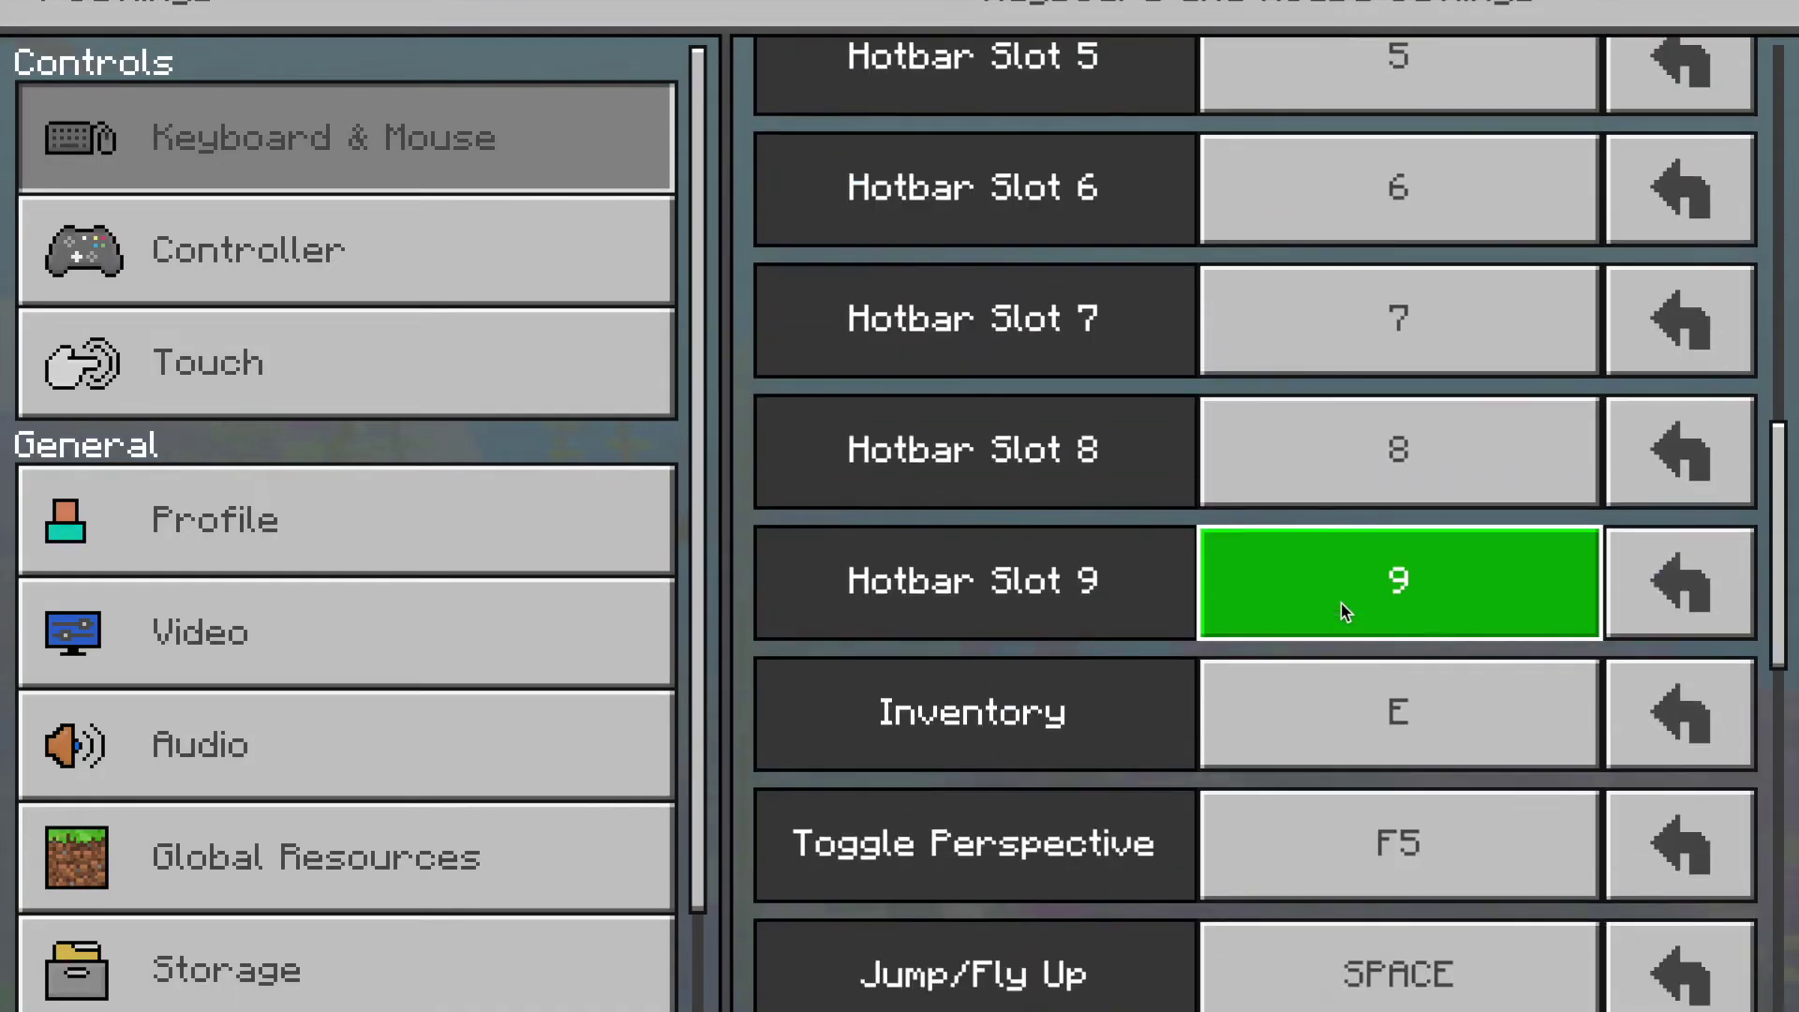
scroll(1341, 603, "down", 3)
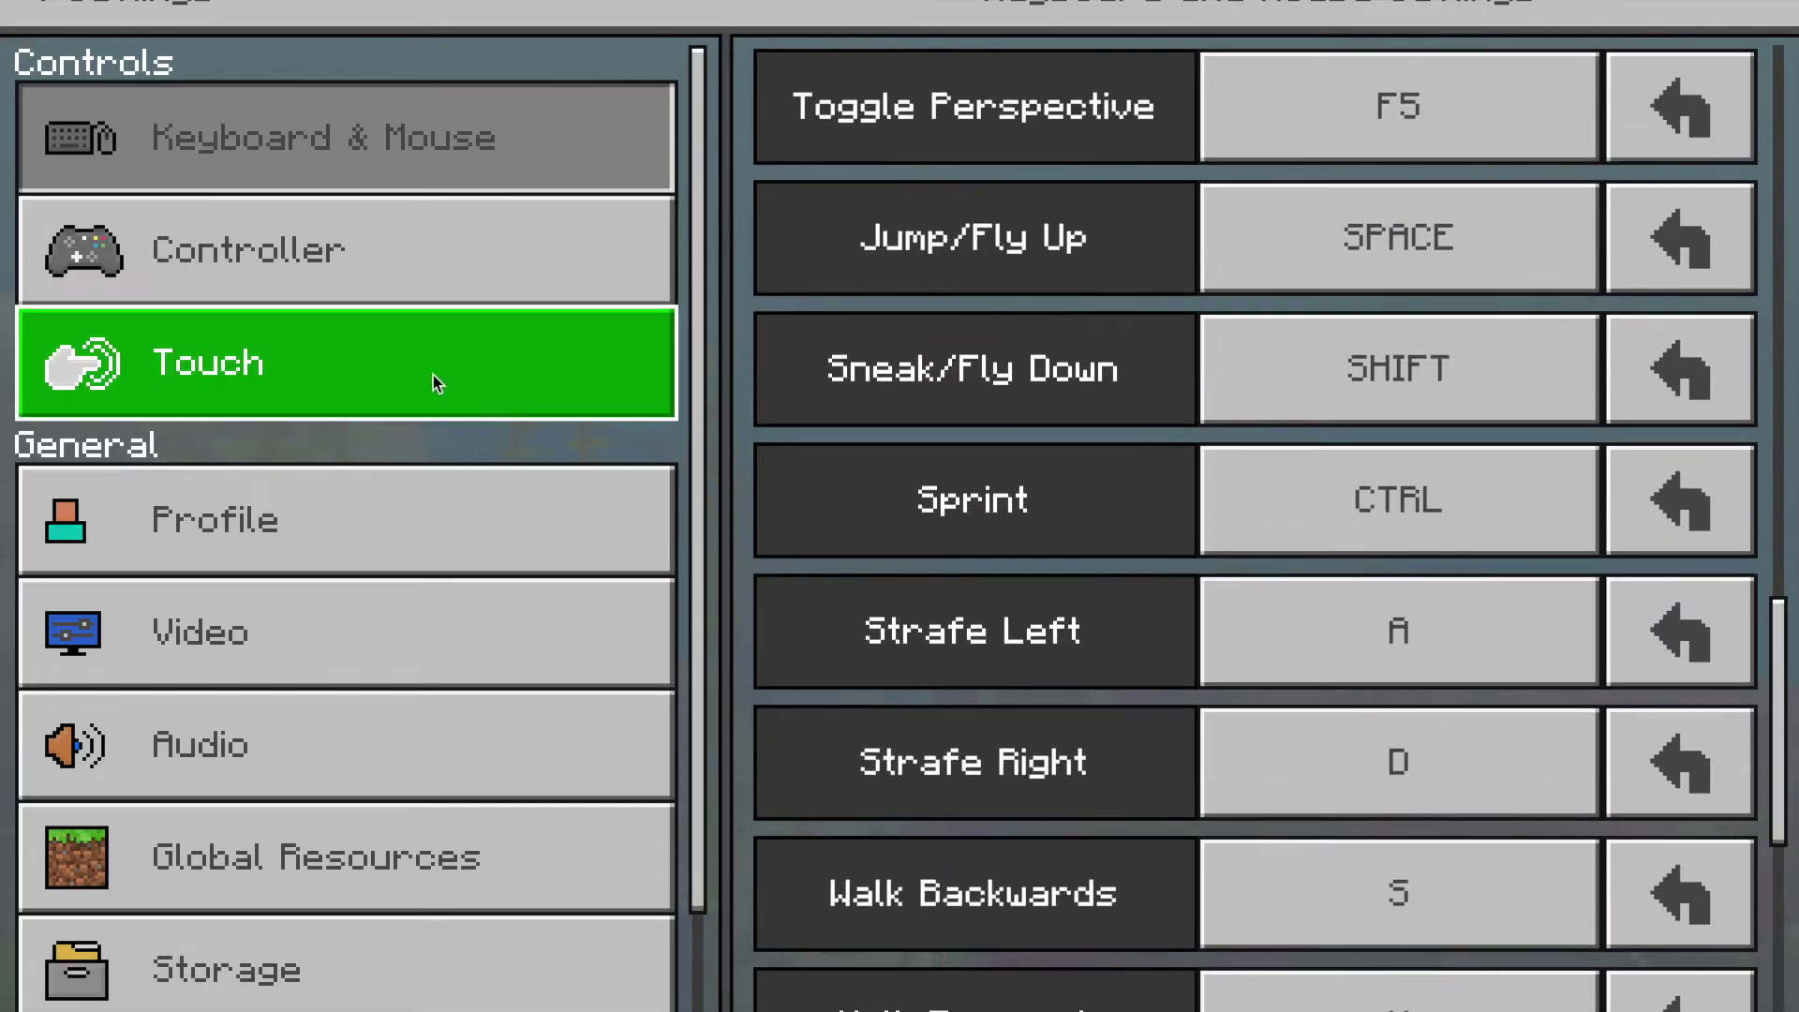
left_click(433, 382)
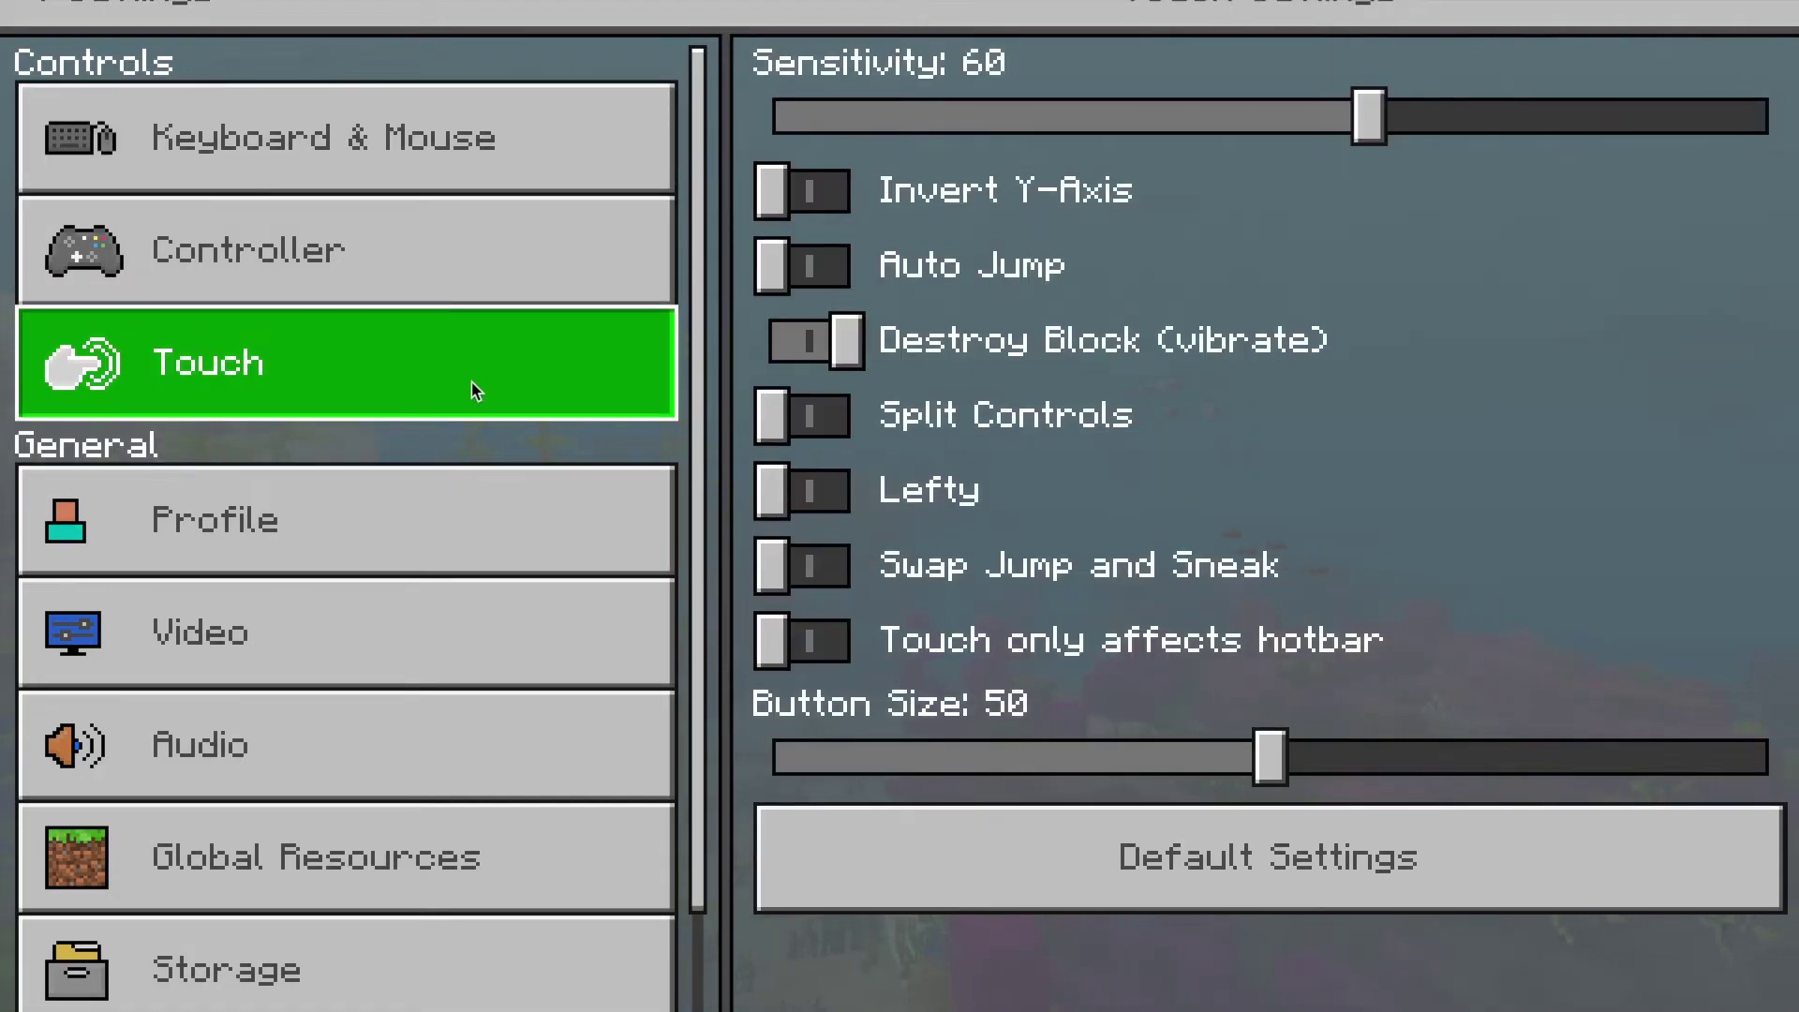
left_click(378, 531)
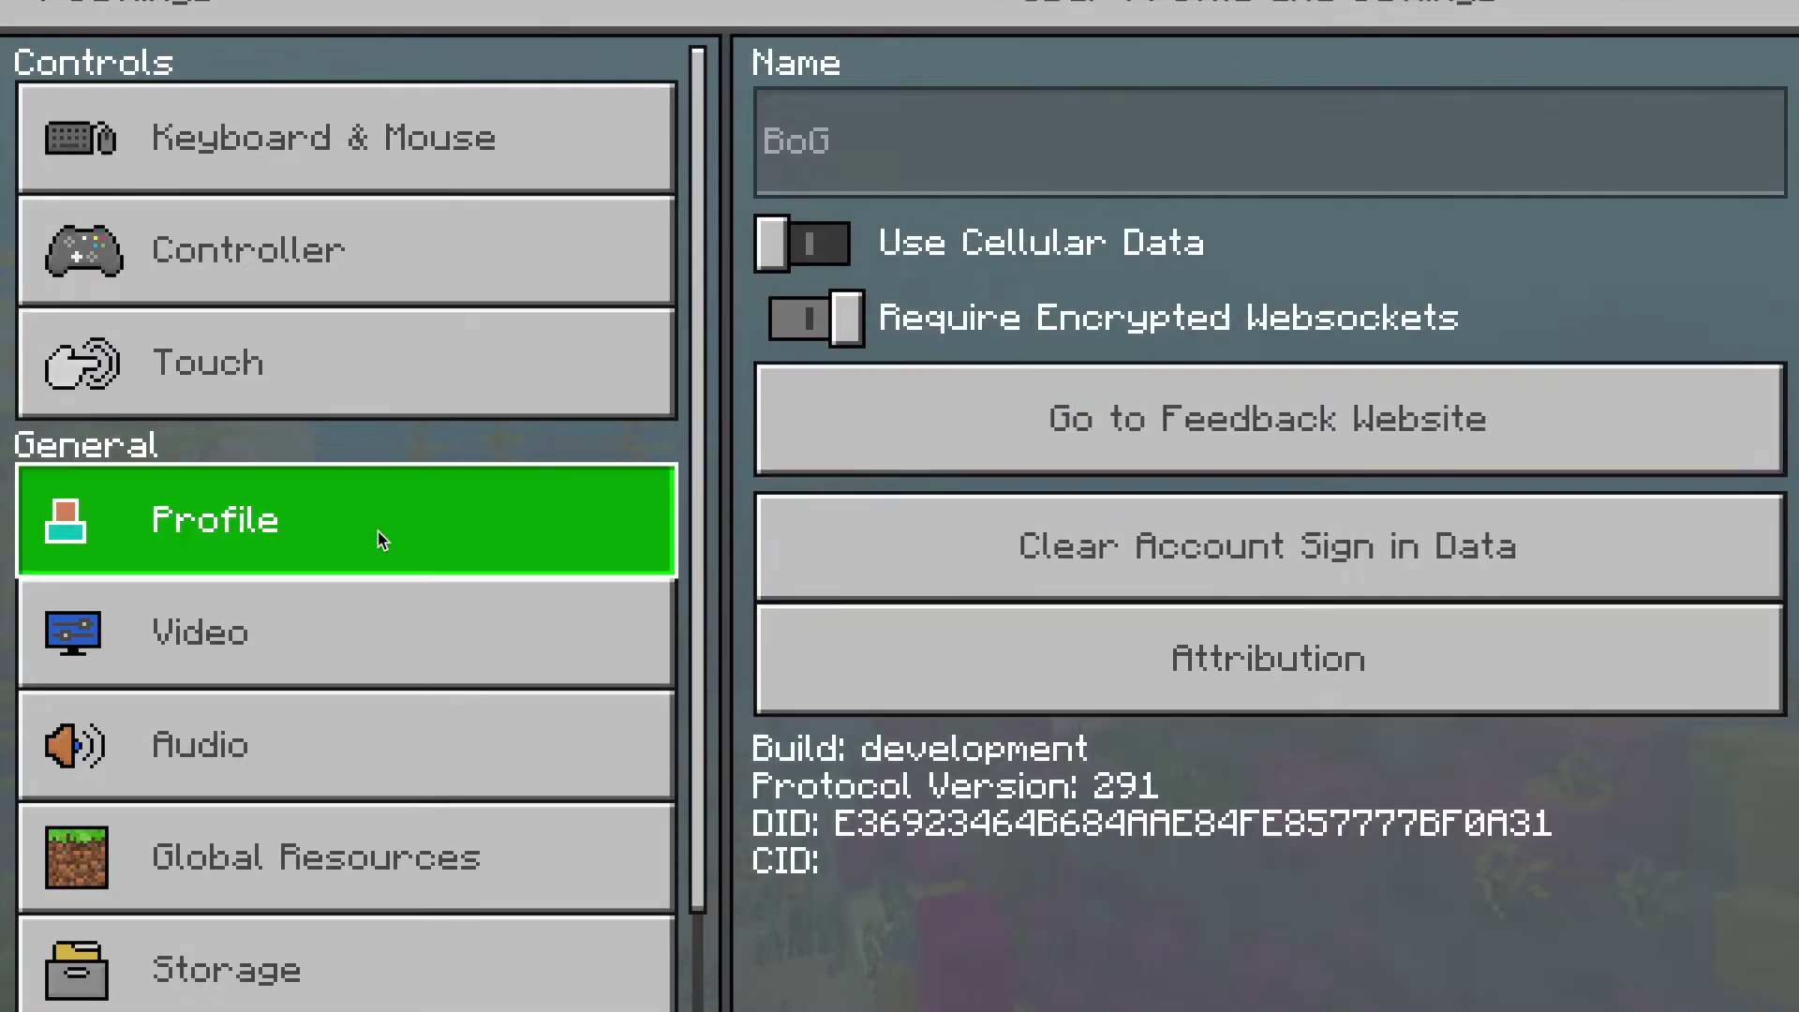
left_click(376, 644)
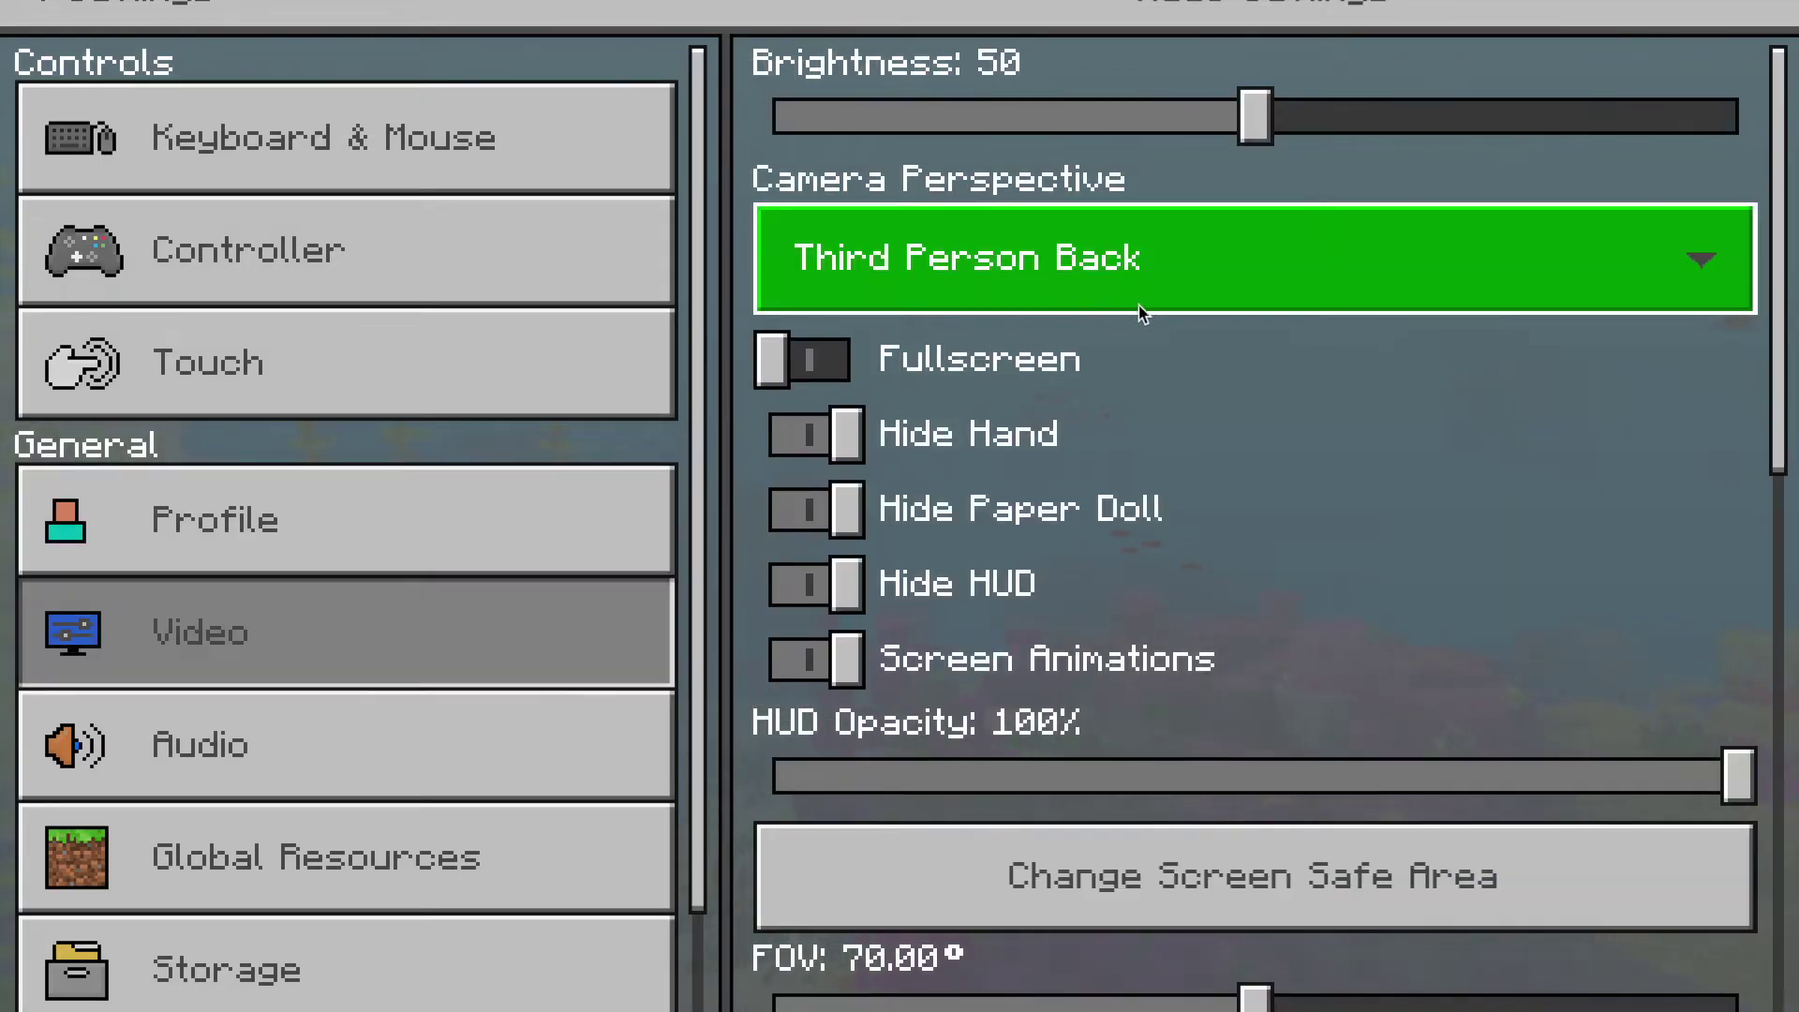
Keep Third Person Back camera perspective, then show the Global Resources pack list.
left_click(1143, 278)
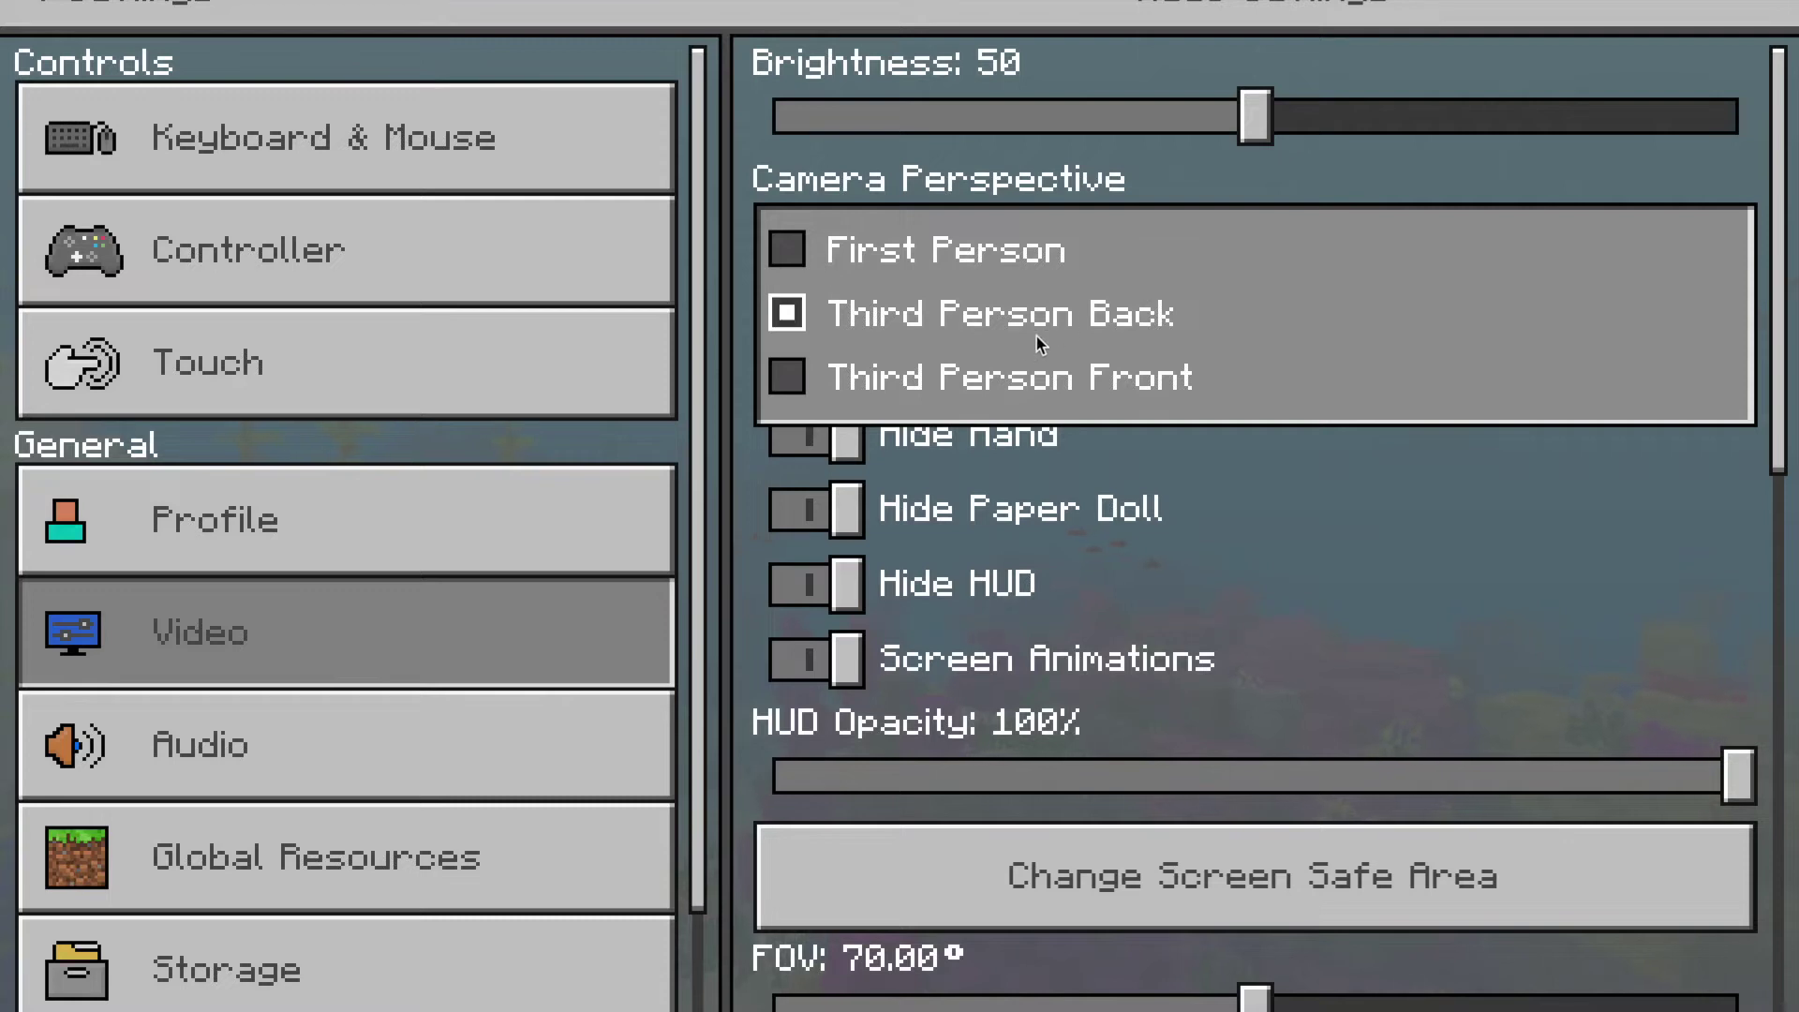
left_click(1077, 309)
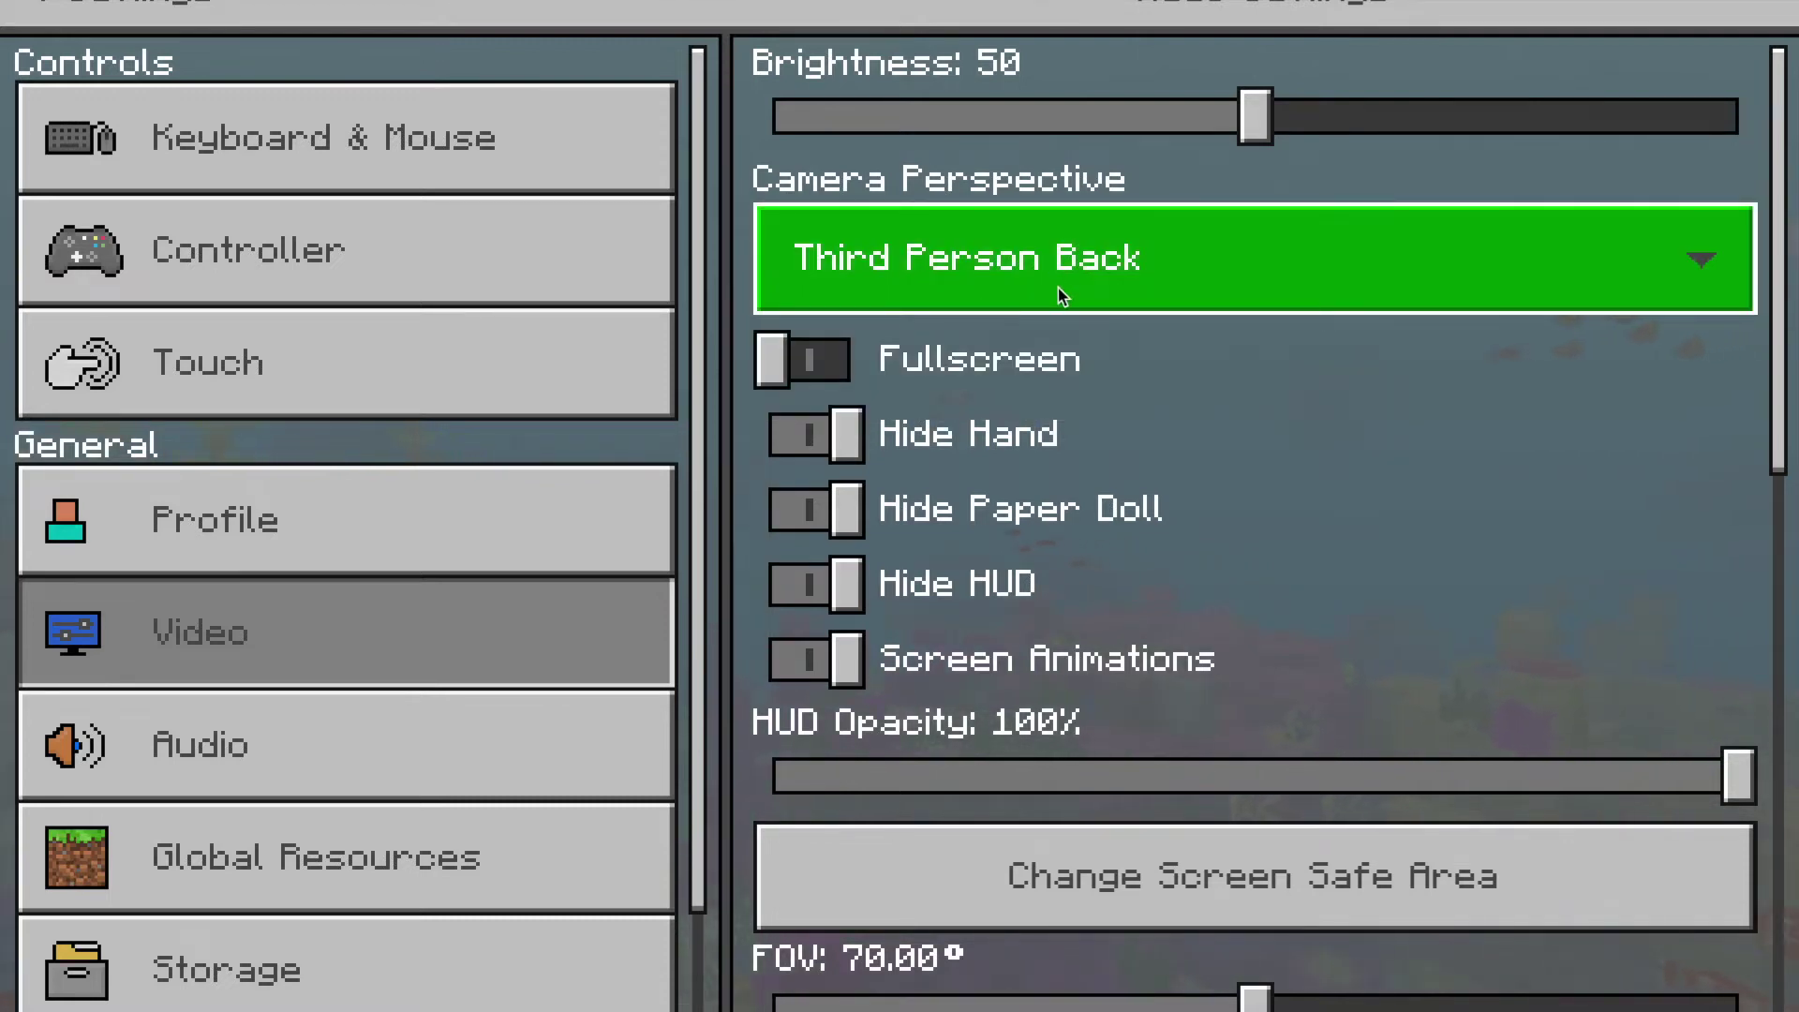
scroll(1184, 661, "down", 3)
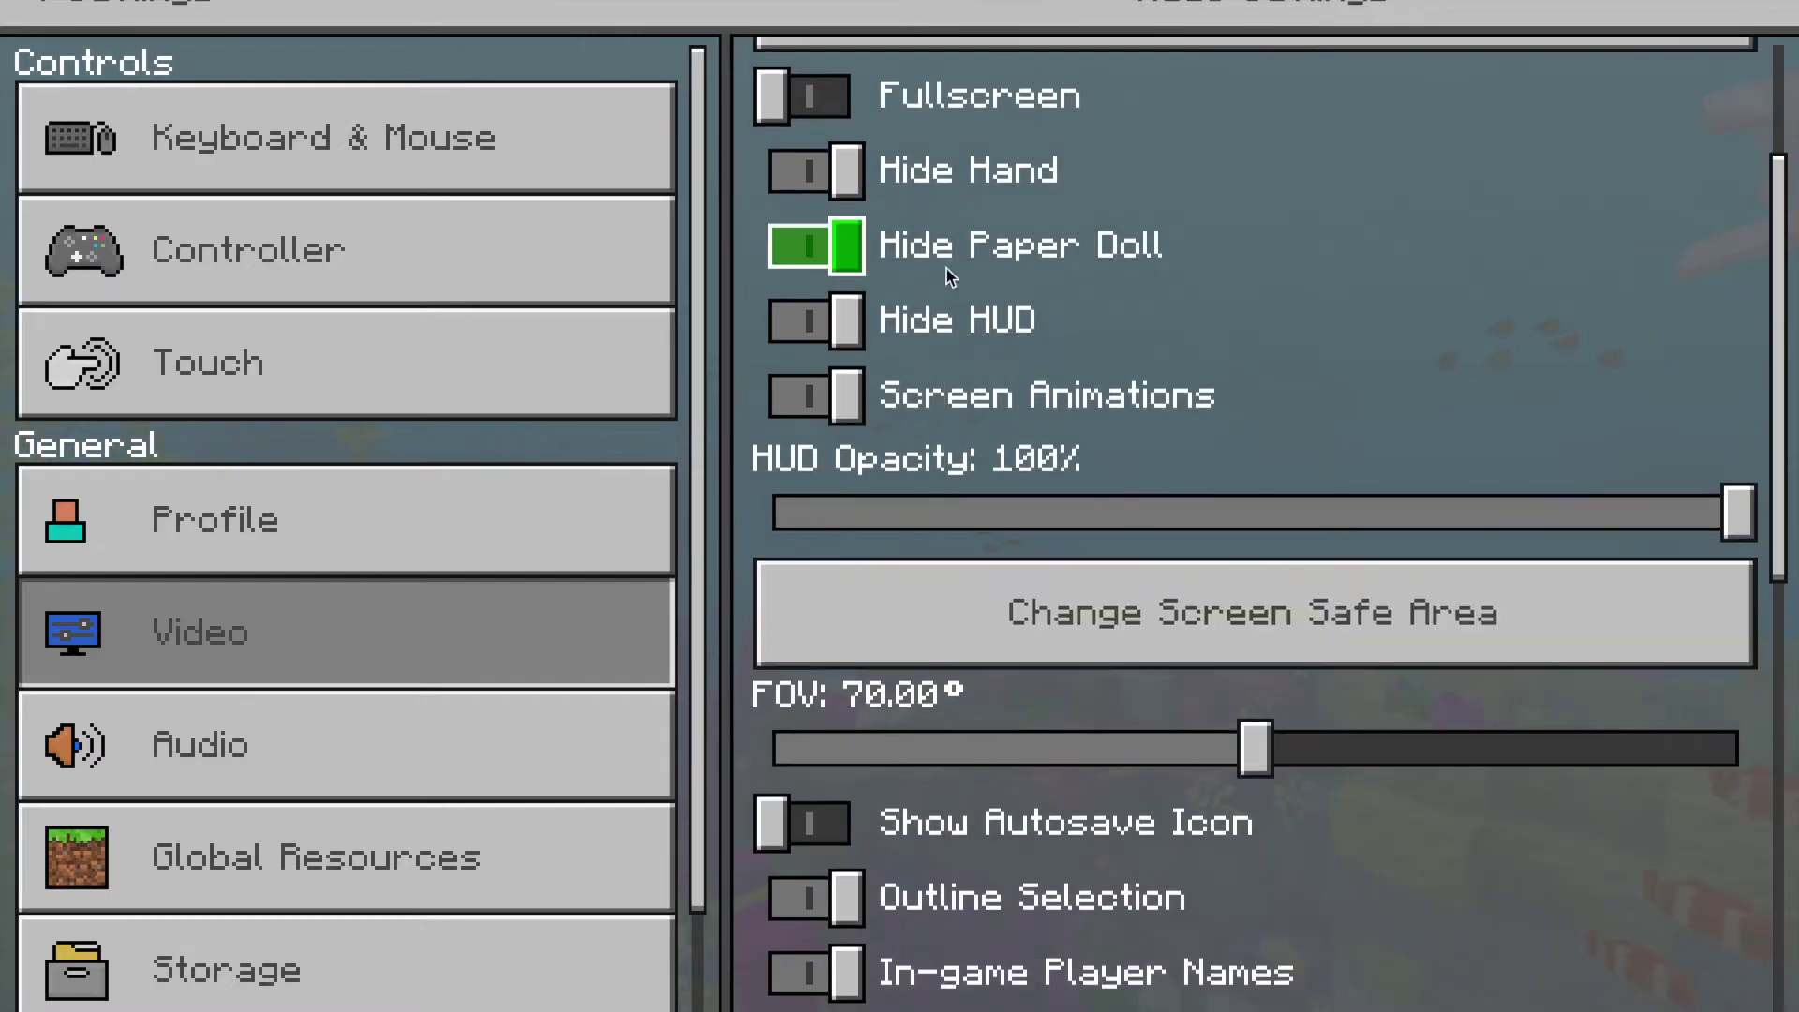
scroll(982, 765, "down", 2)
scroll(476, 731, "down", 2)
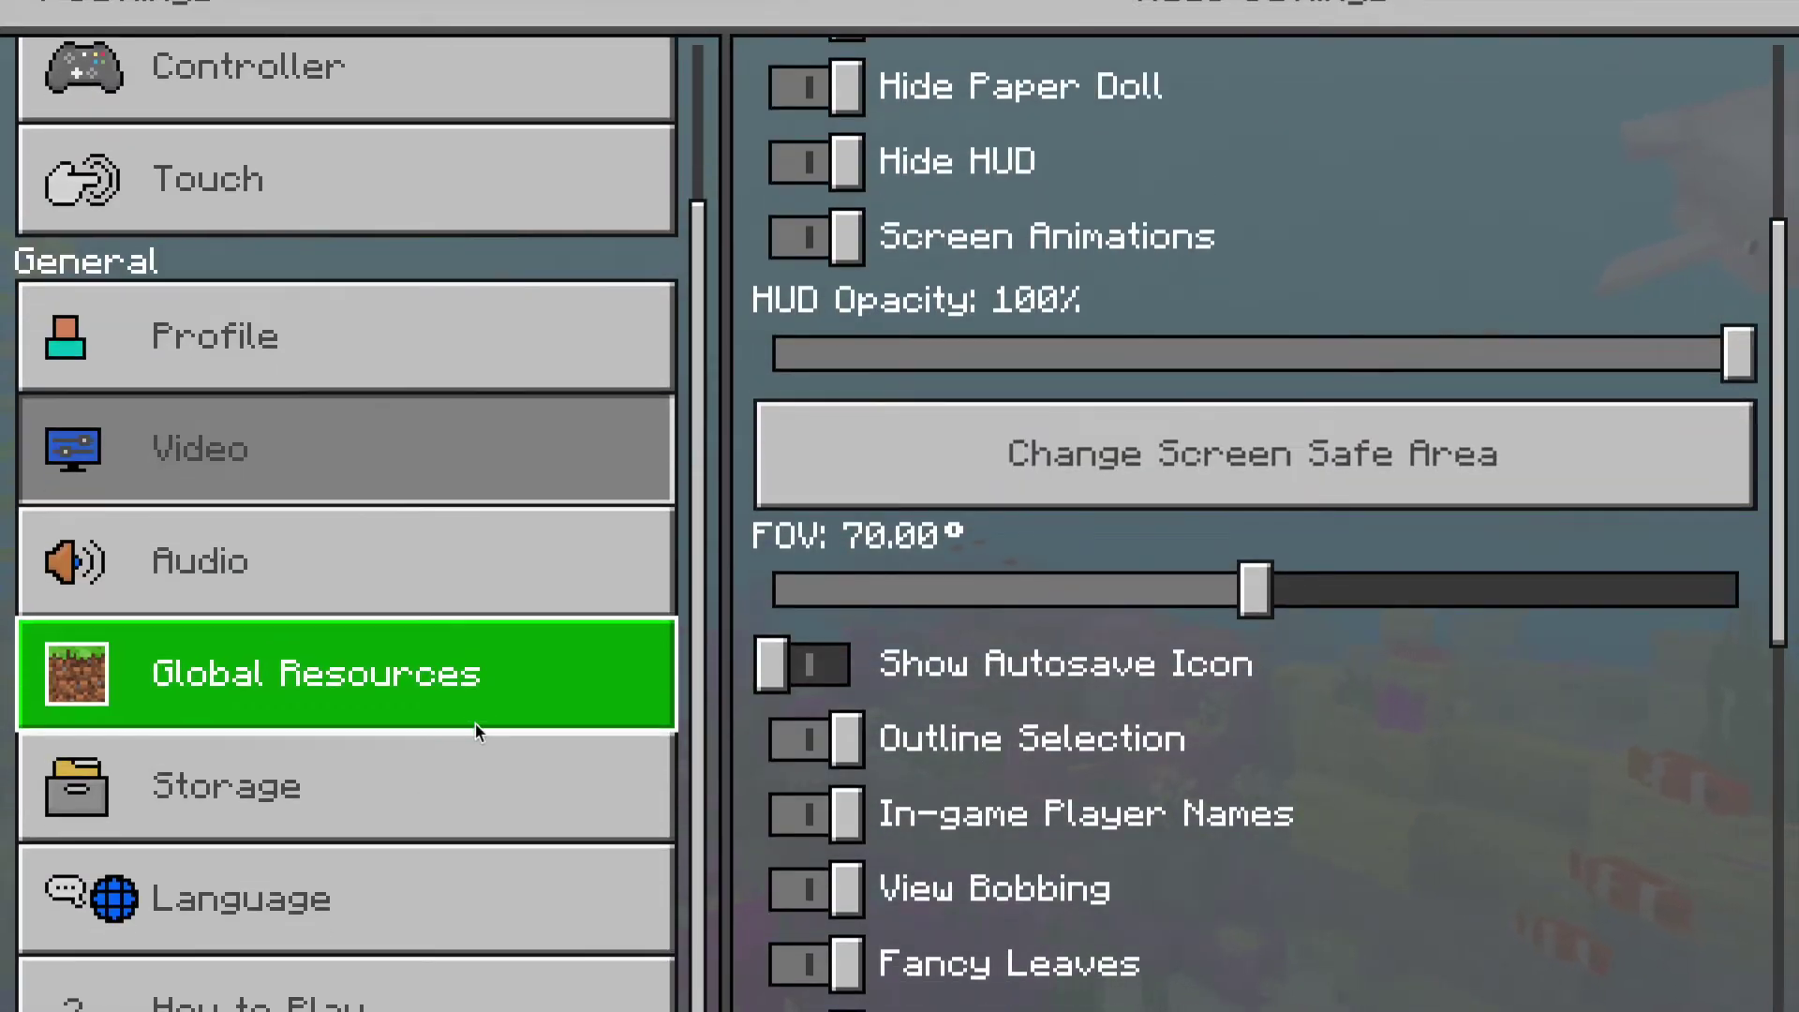
left_click(385, 688)
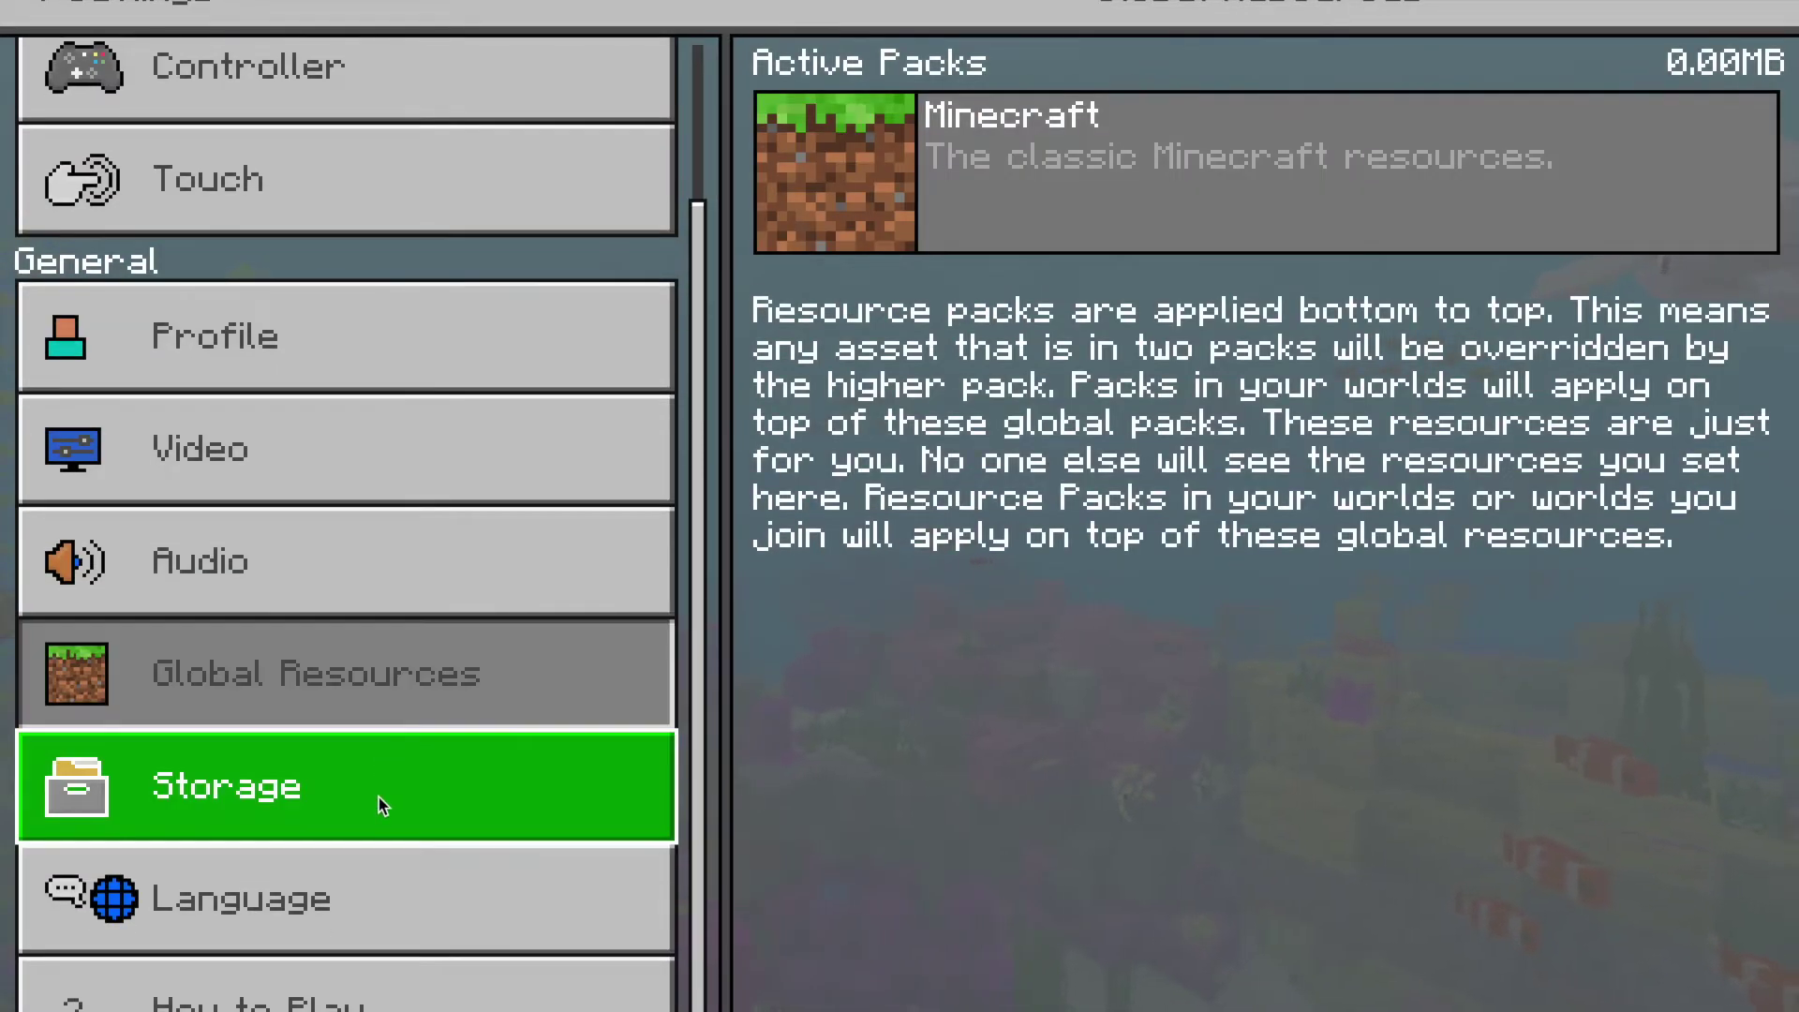
Look through the How to Play controls guide, then leave Settings for the main menu.
left_click(335, 1003)
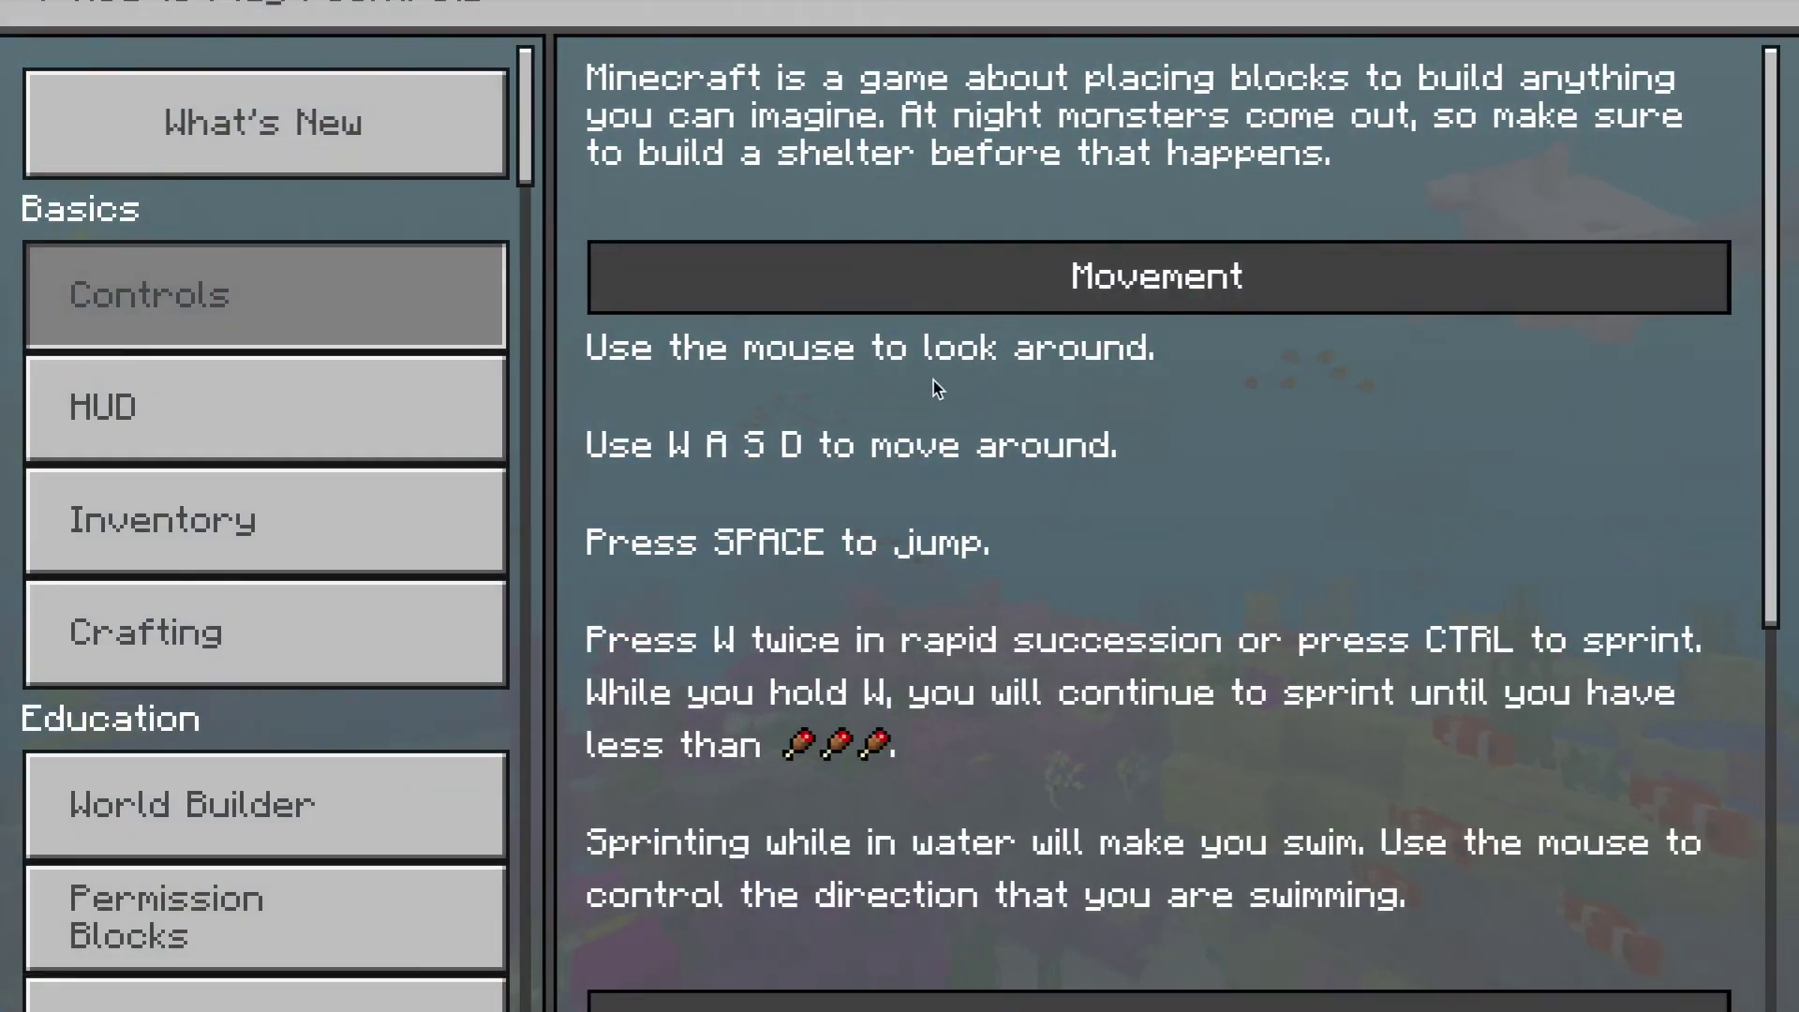
scroll(912, 639, "down", 10)
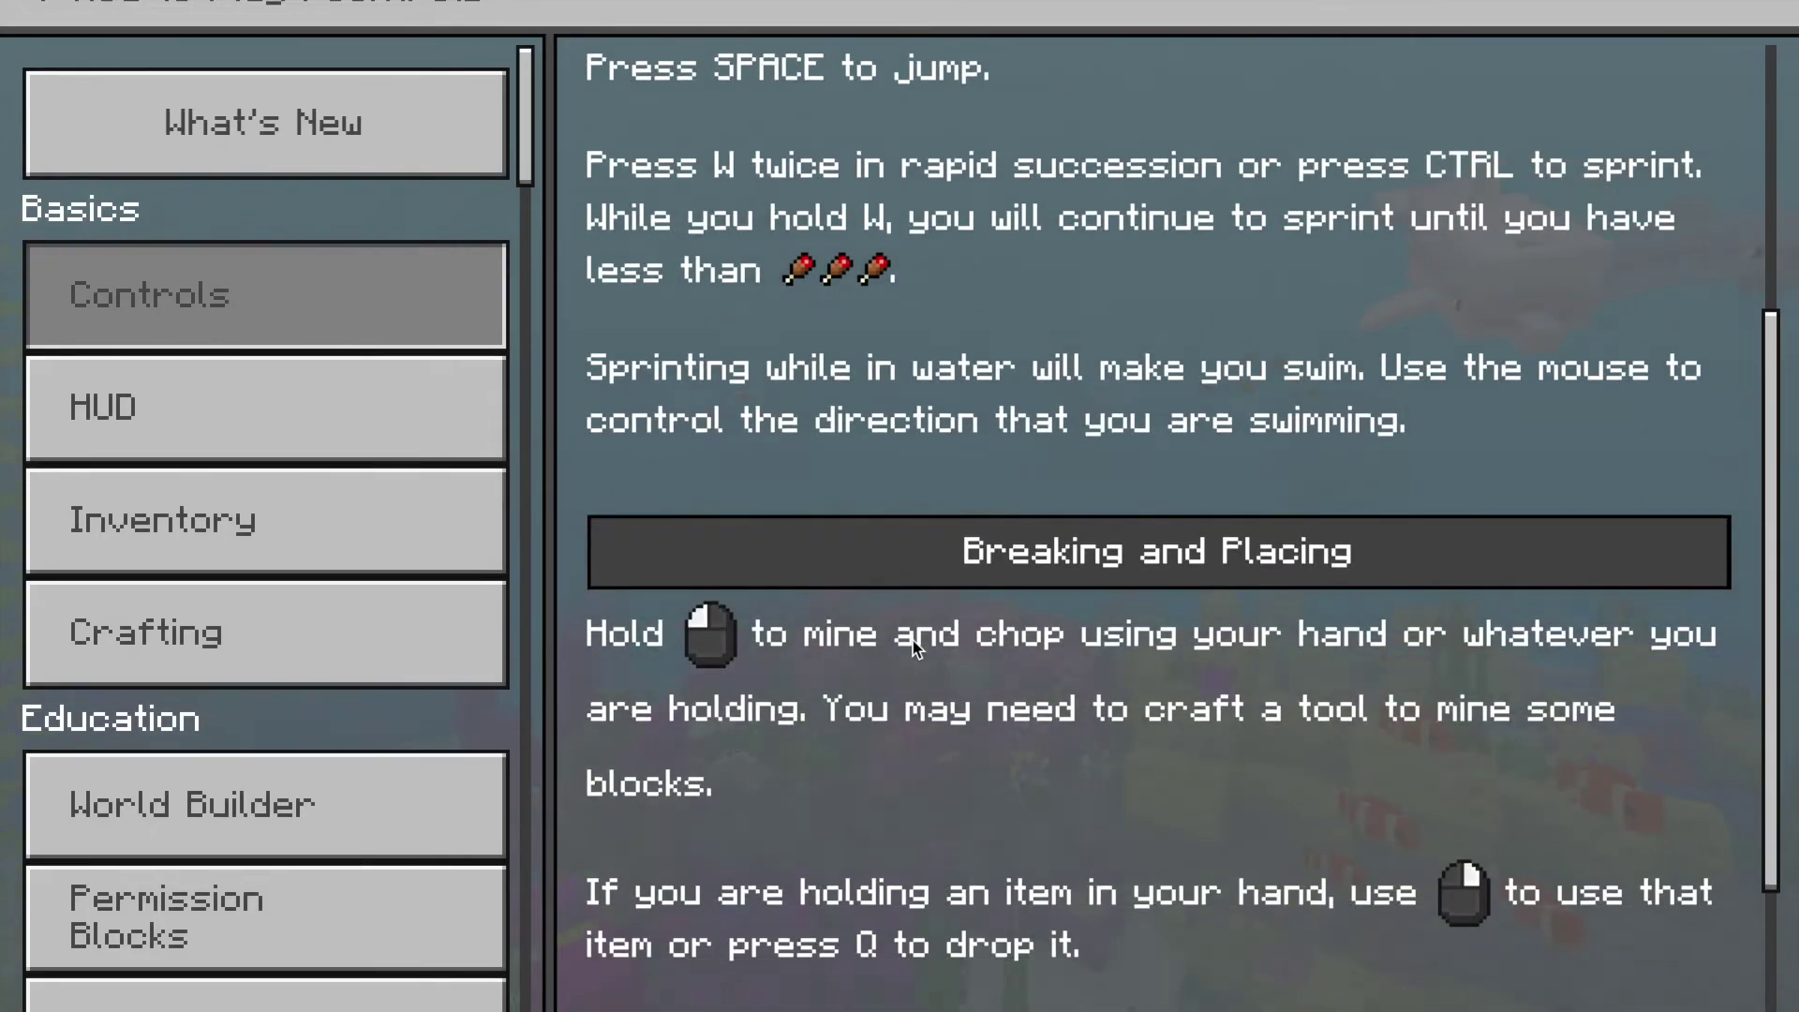
key("Escape")
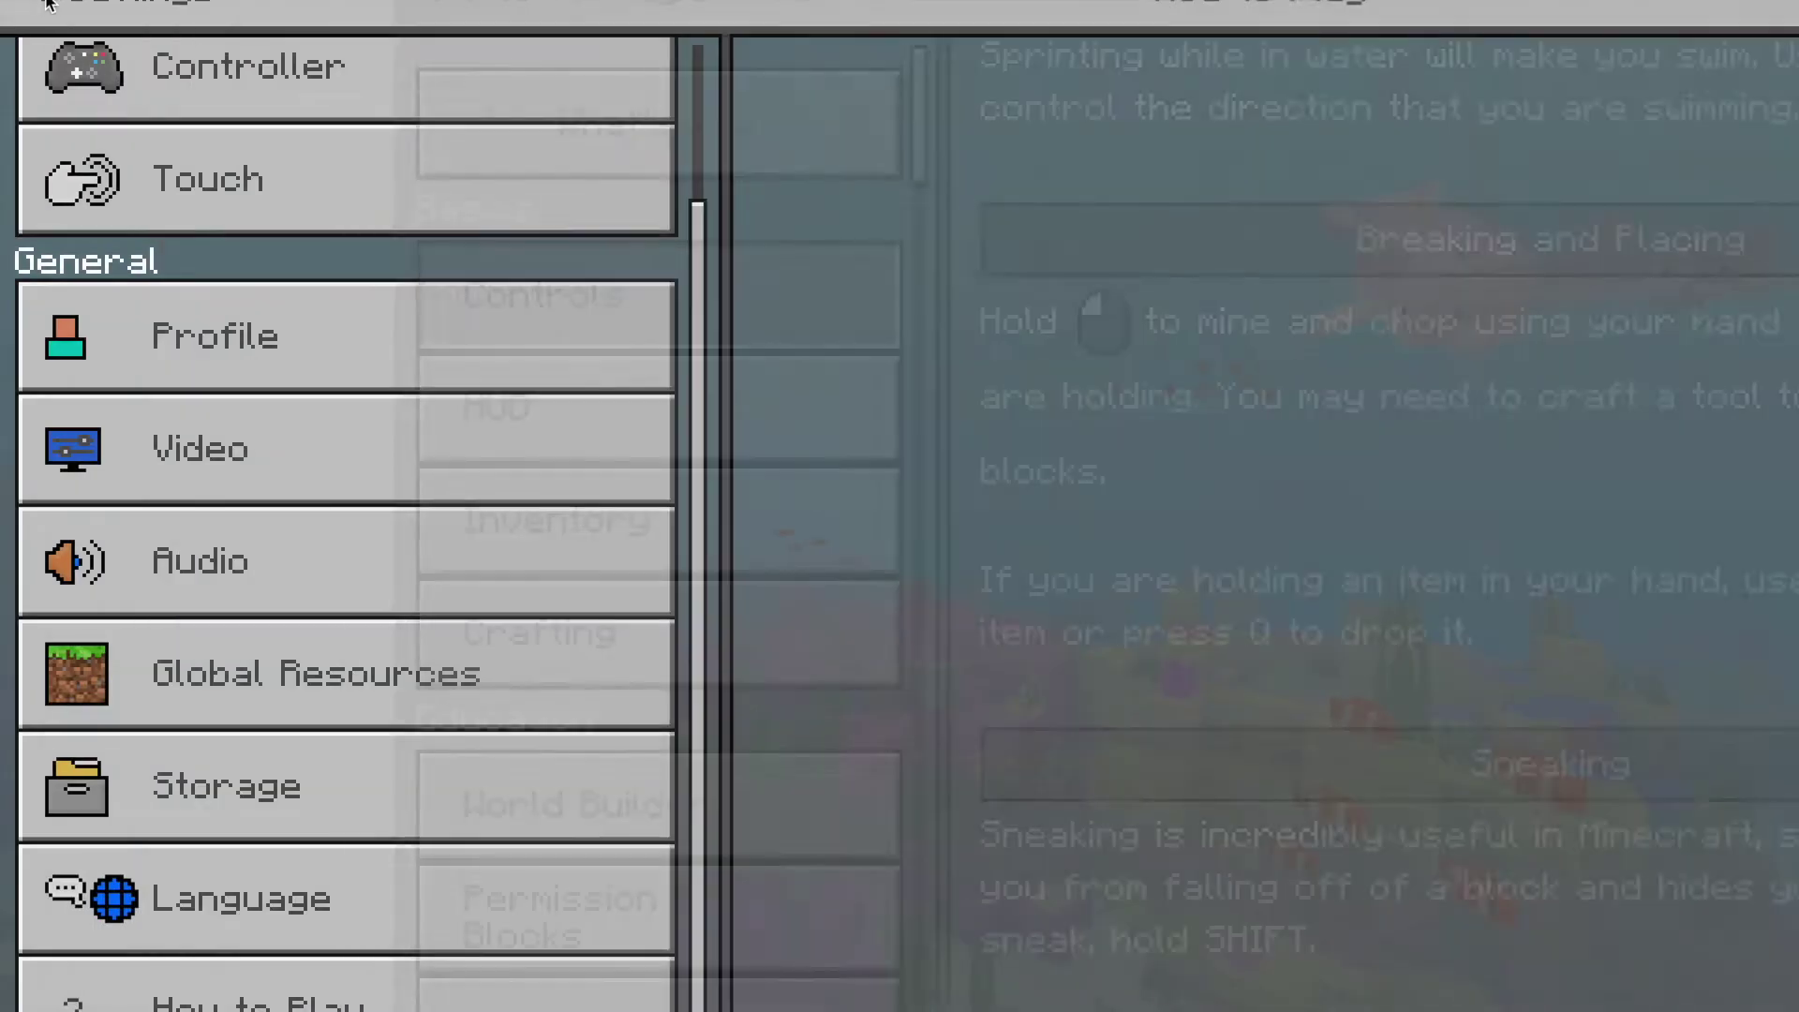
scroll(301, 382, "up", 4)
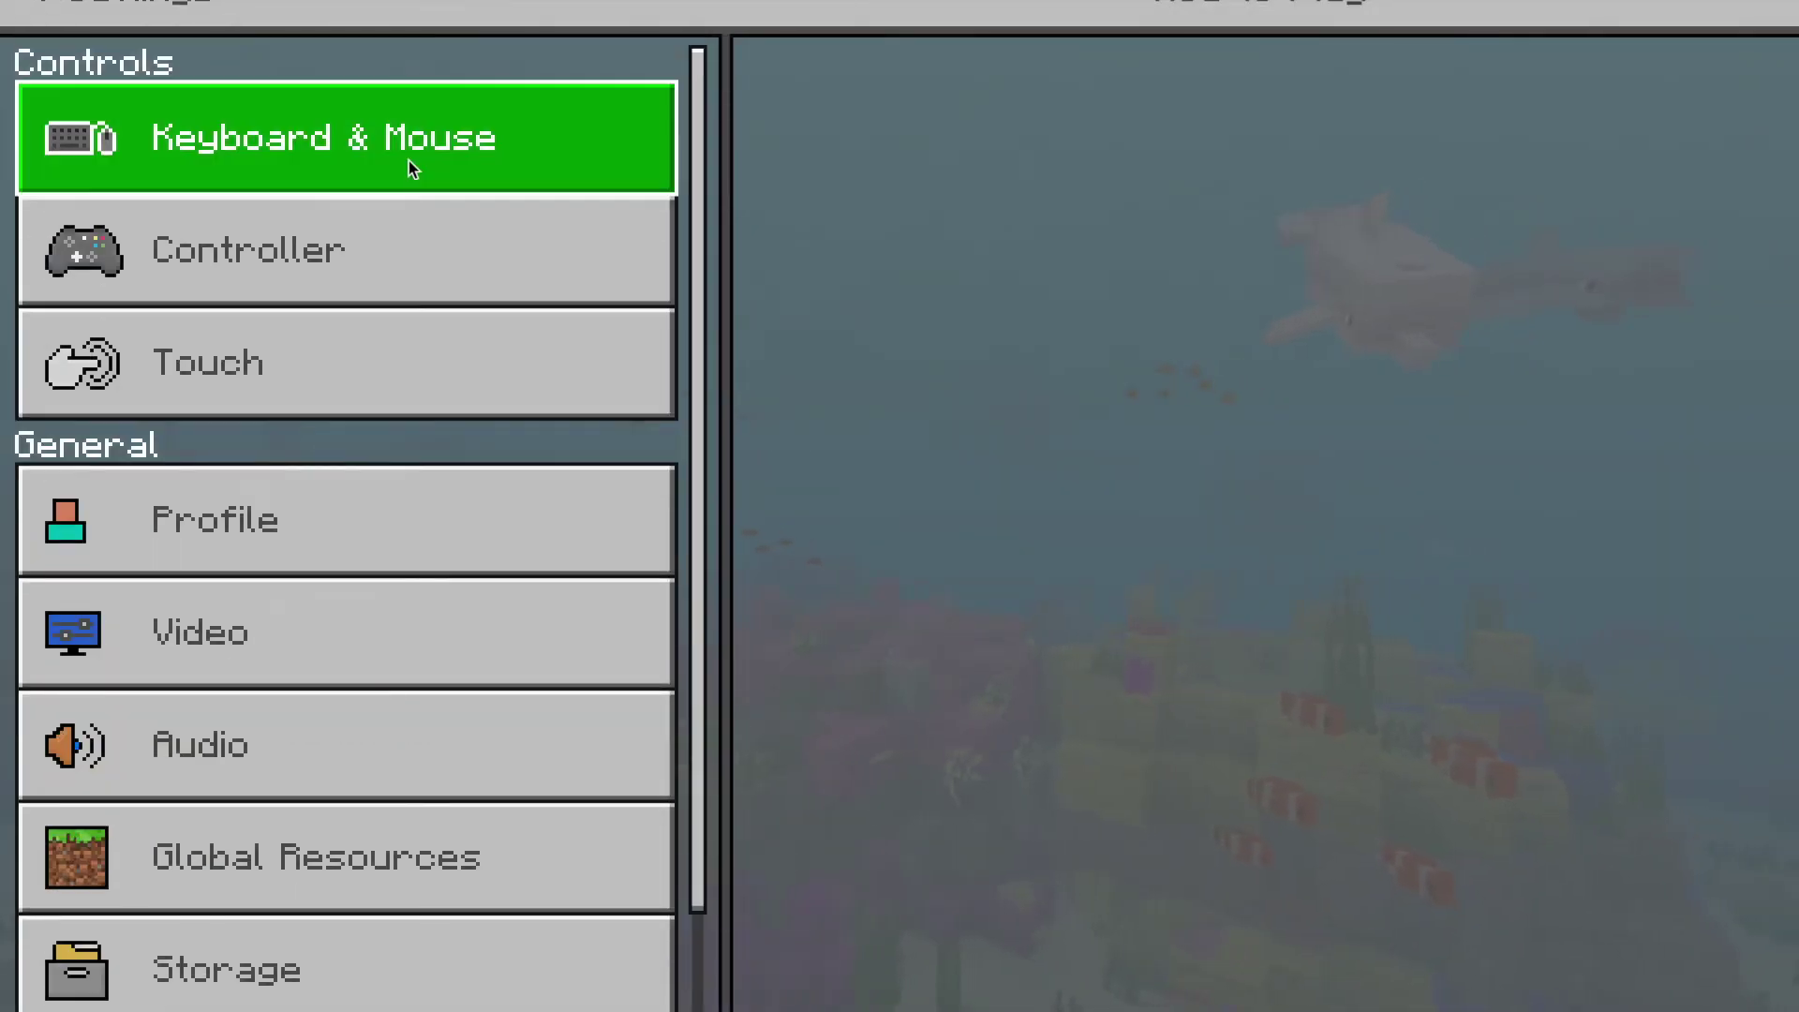
scroll(314, 552, "down", 2)
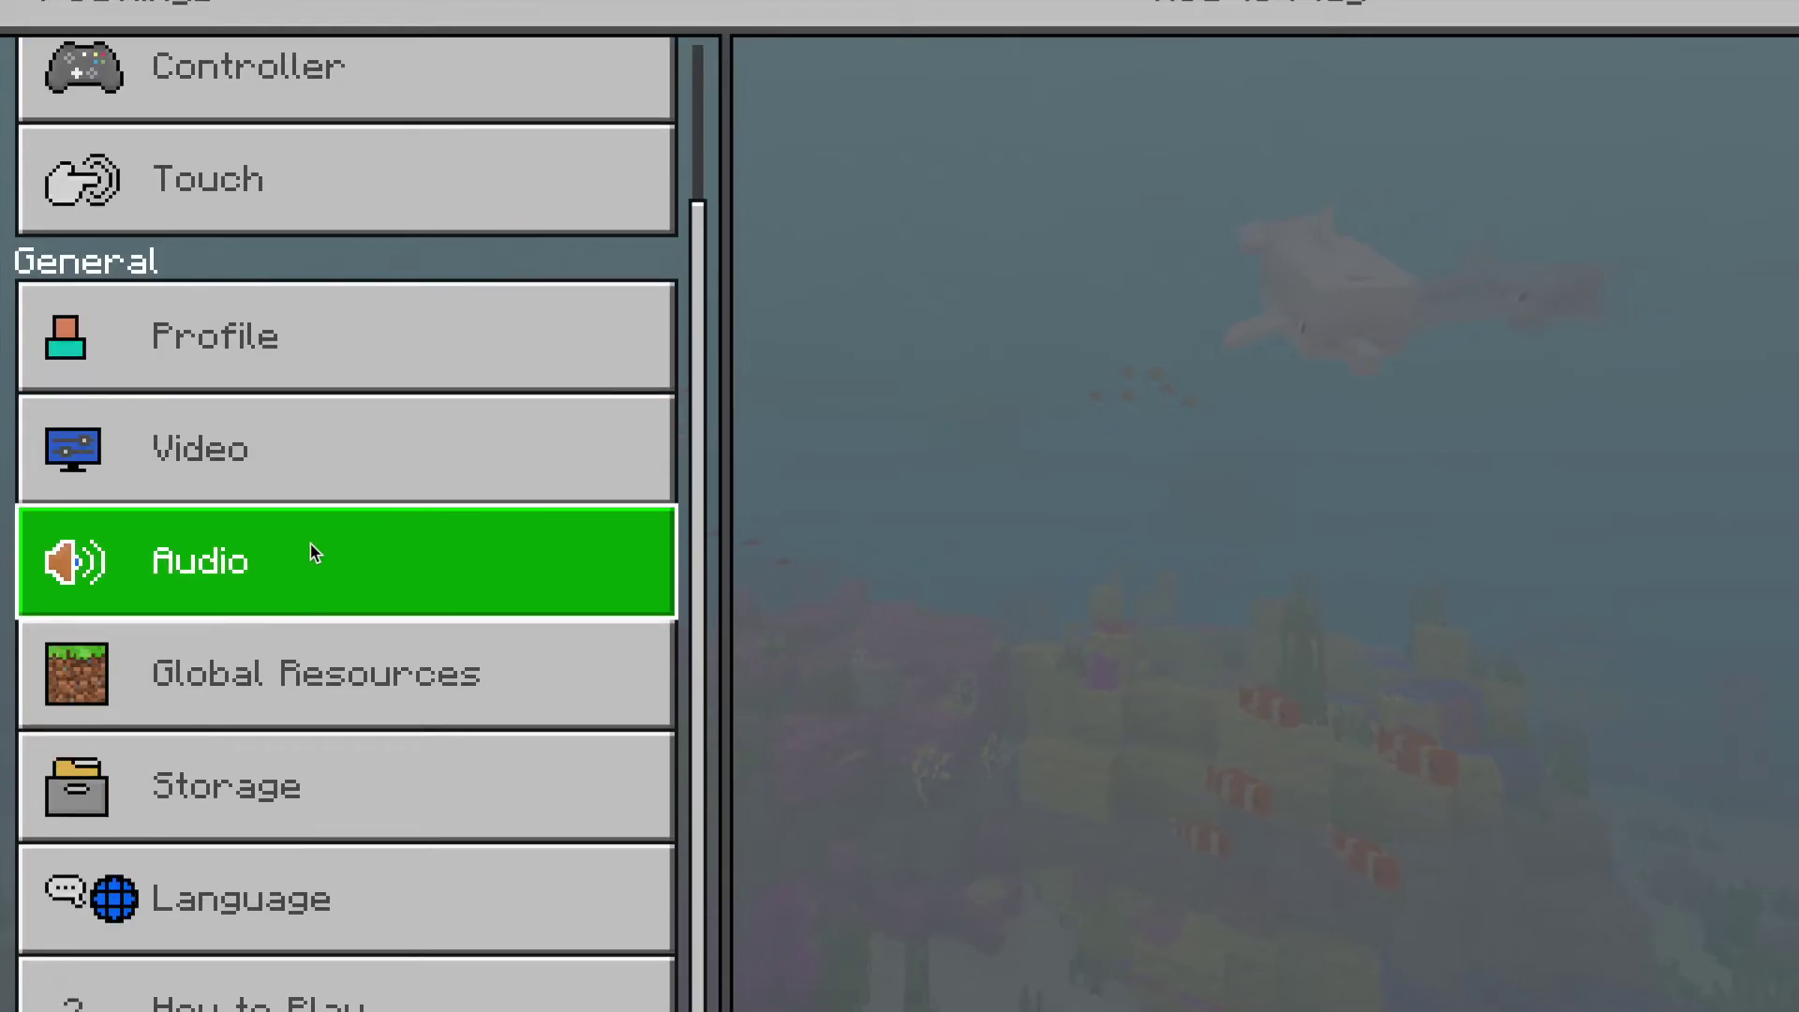
scroll(314, 553, "up", 2)
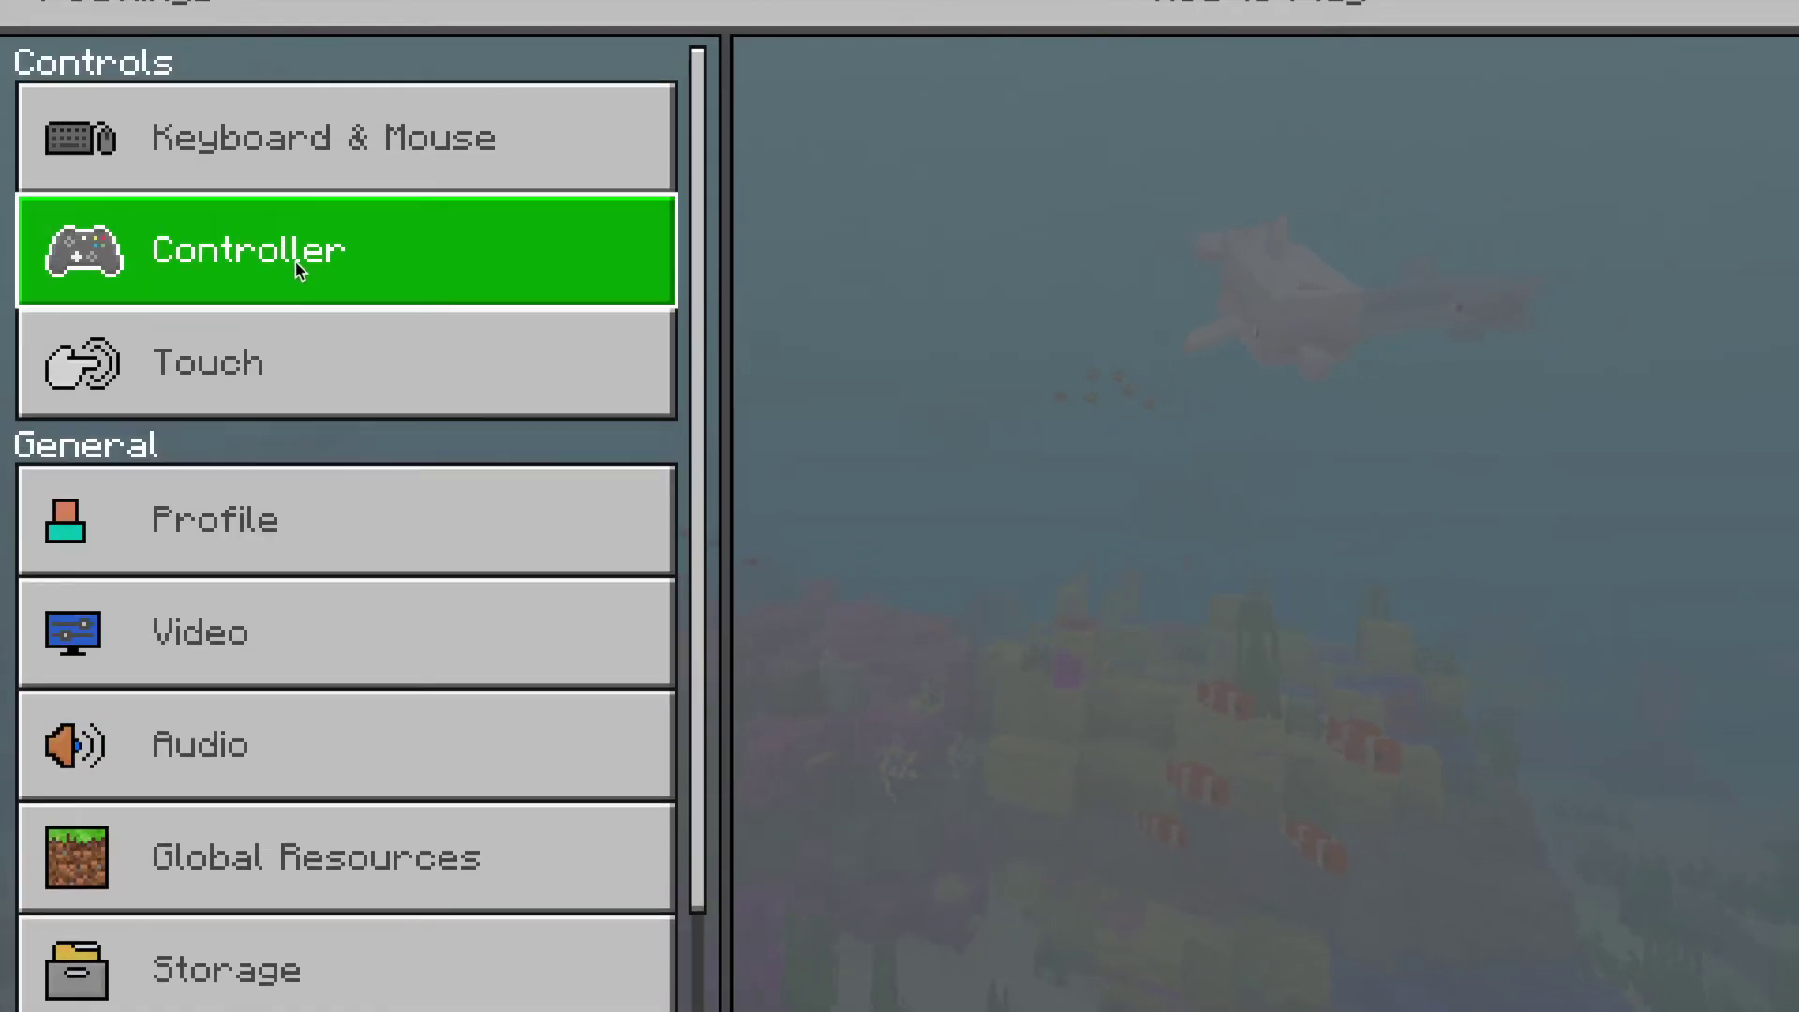
left_click(58, 5)
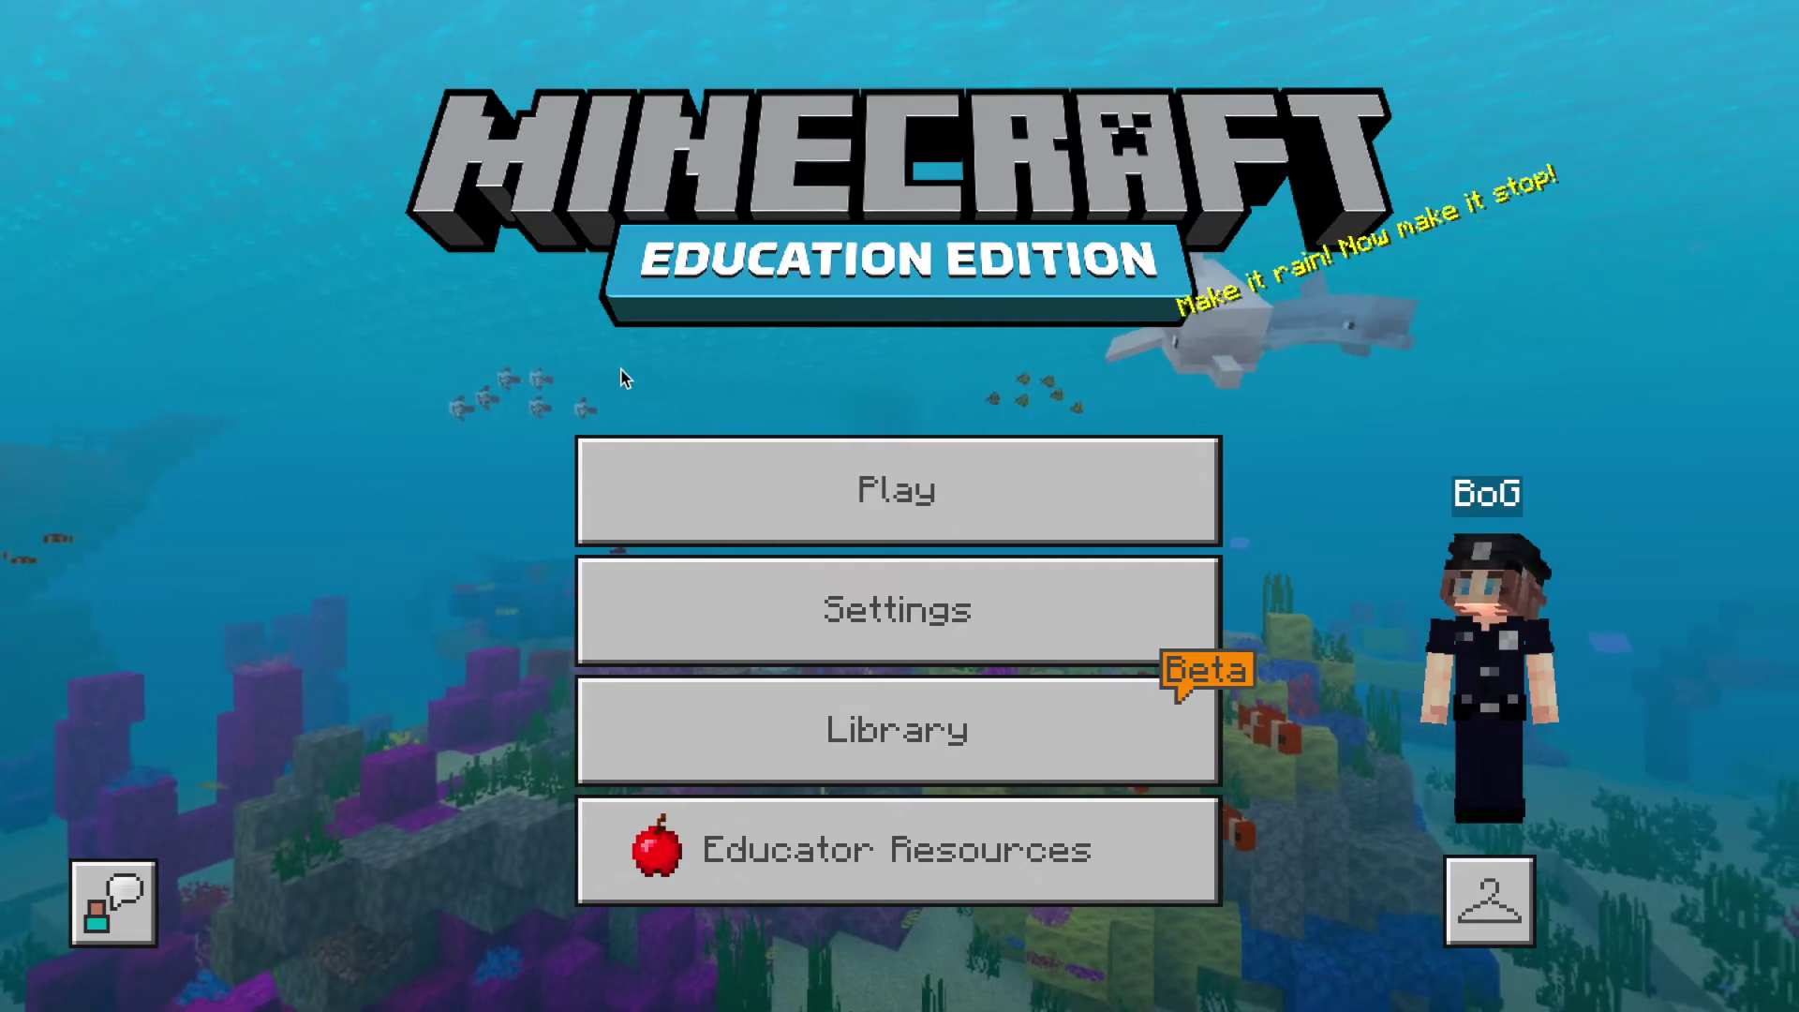
Start a new world from Play and Create New using the Code Builder Tutorial template.
left_click(655, 489)
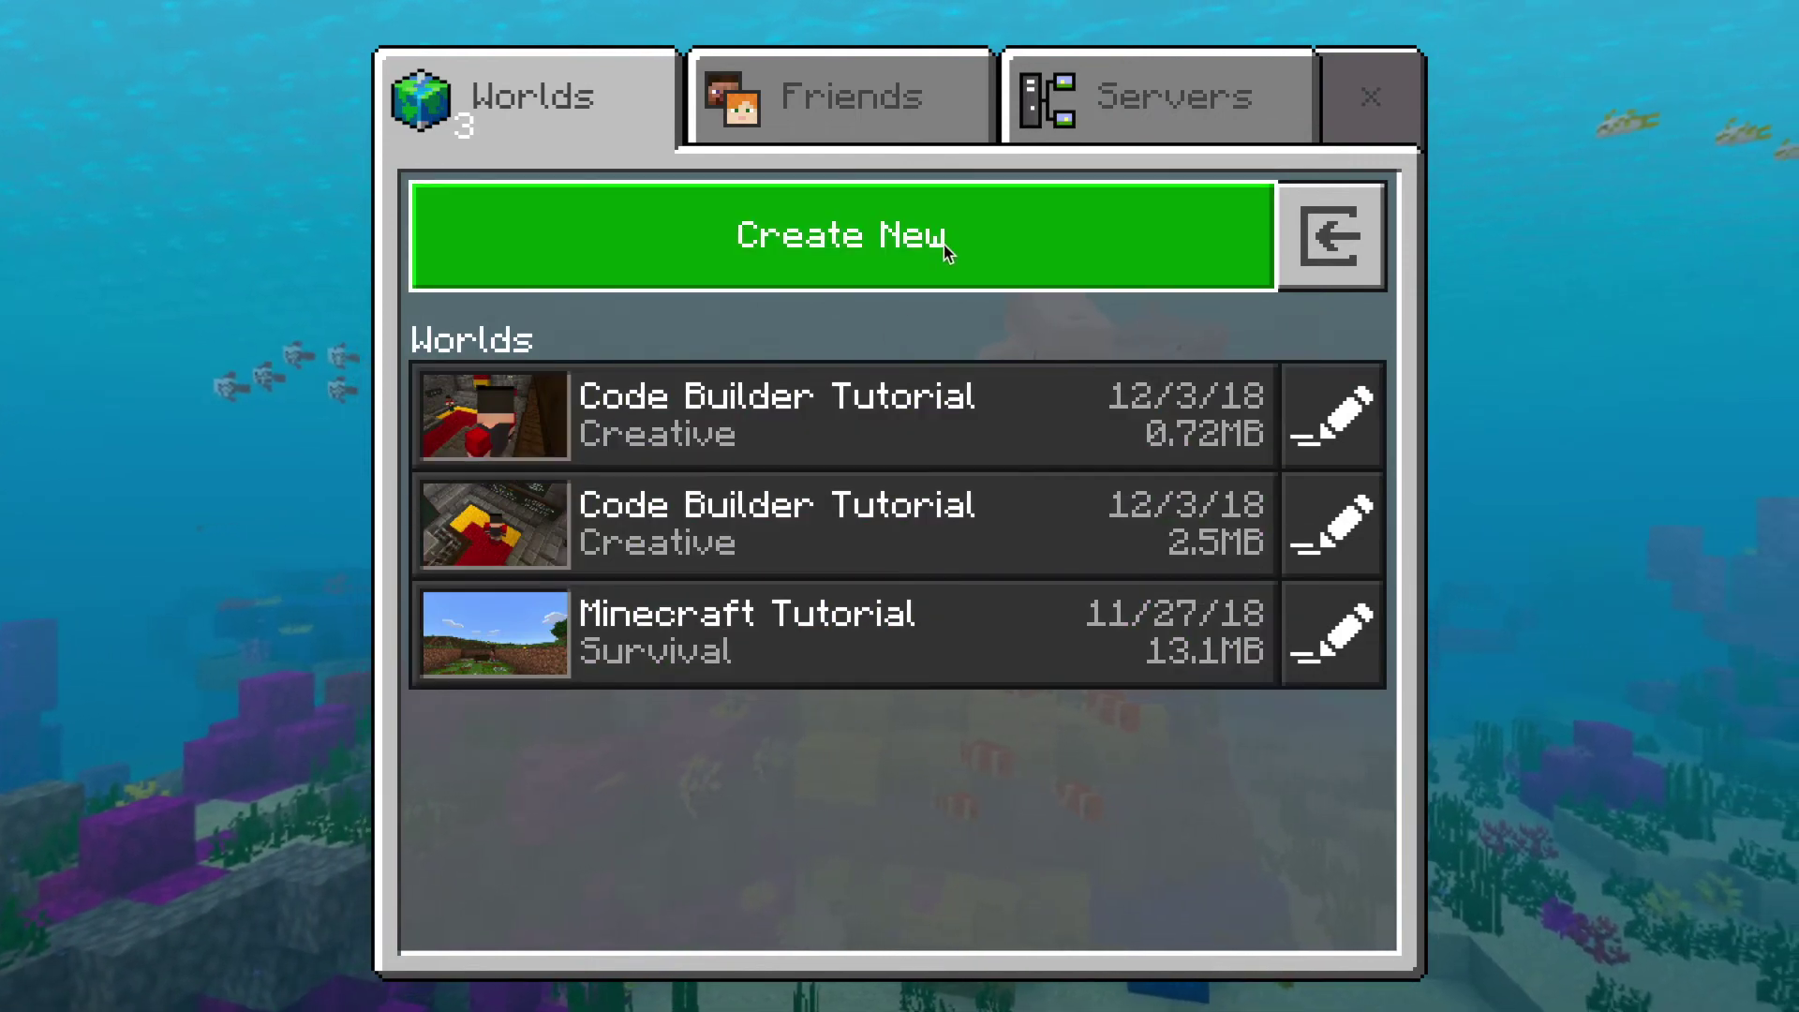
left_click(942, 245)
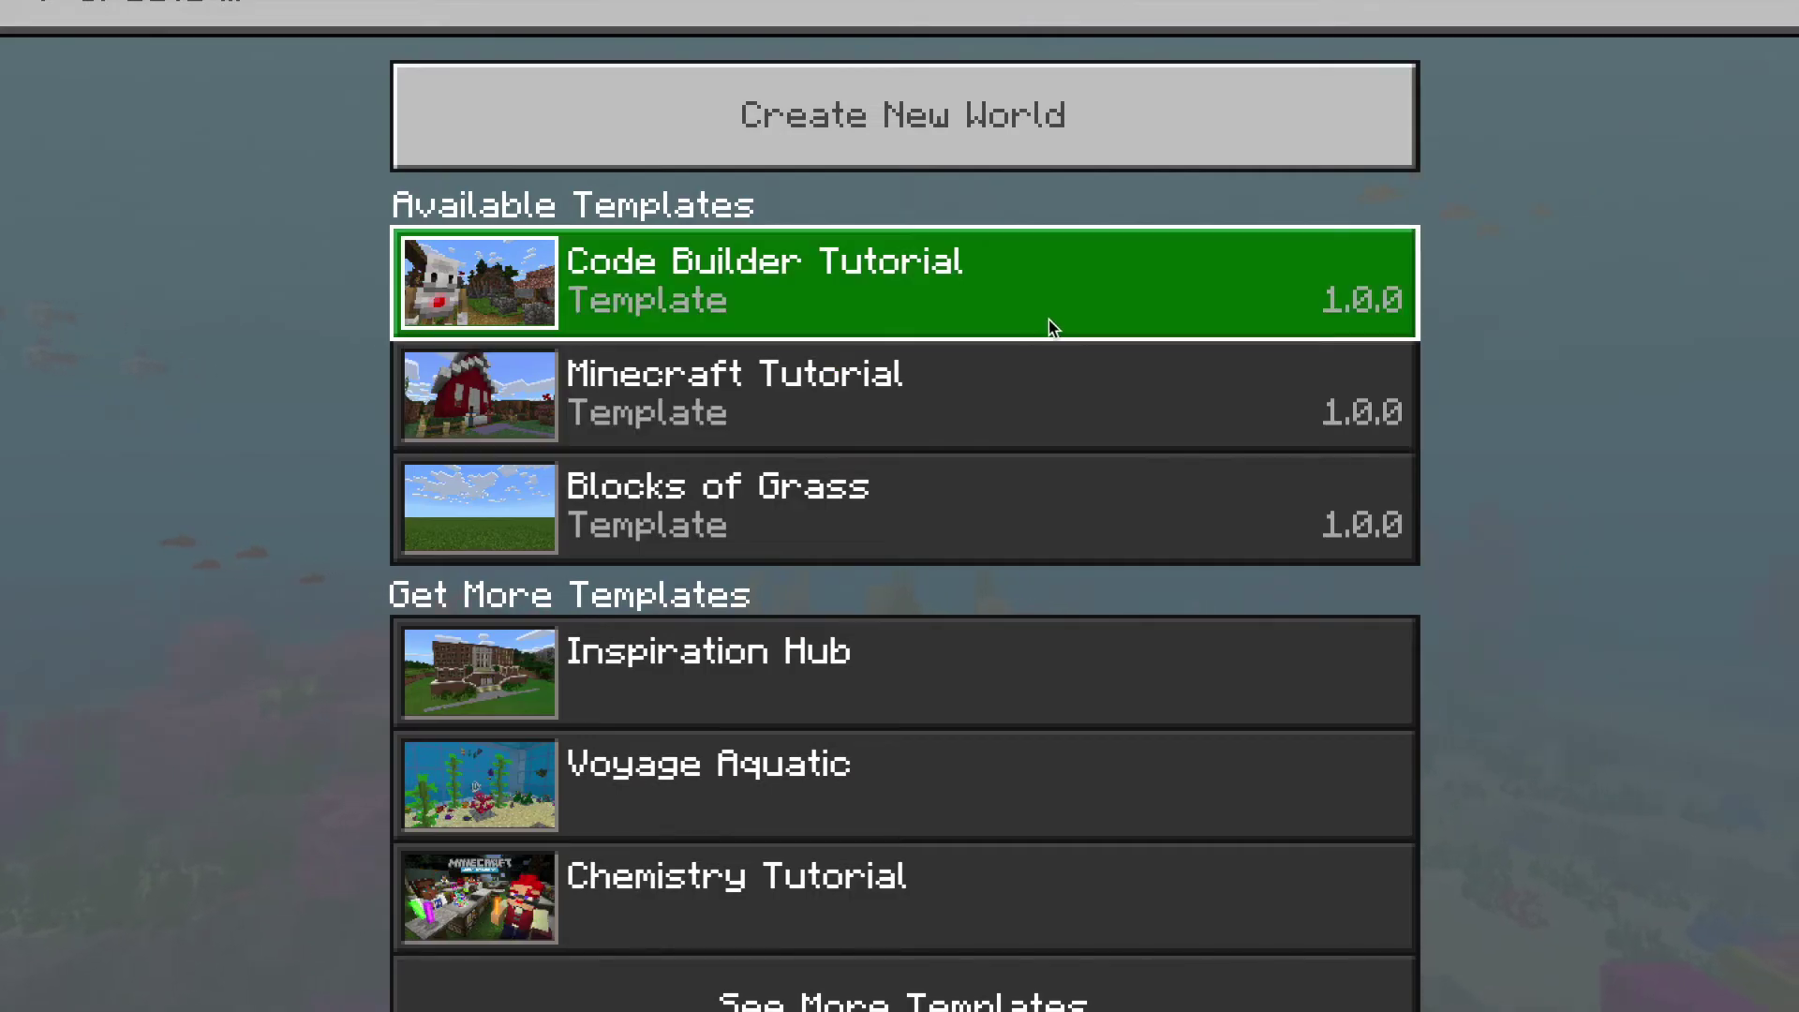
left_click(944, 289)
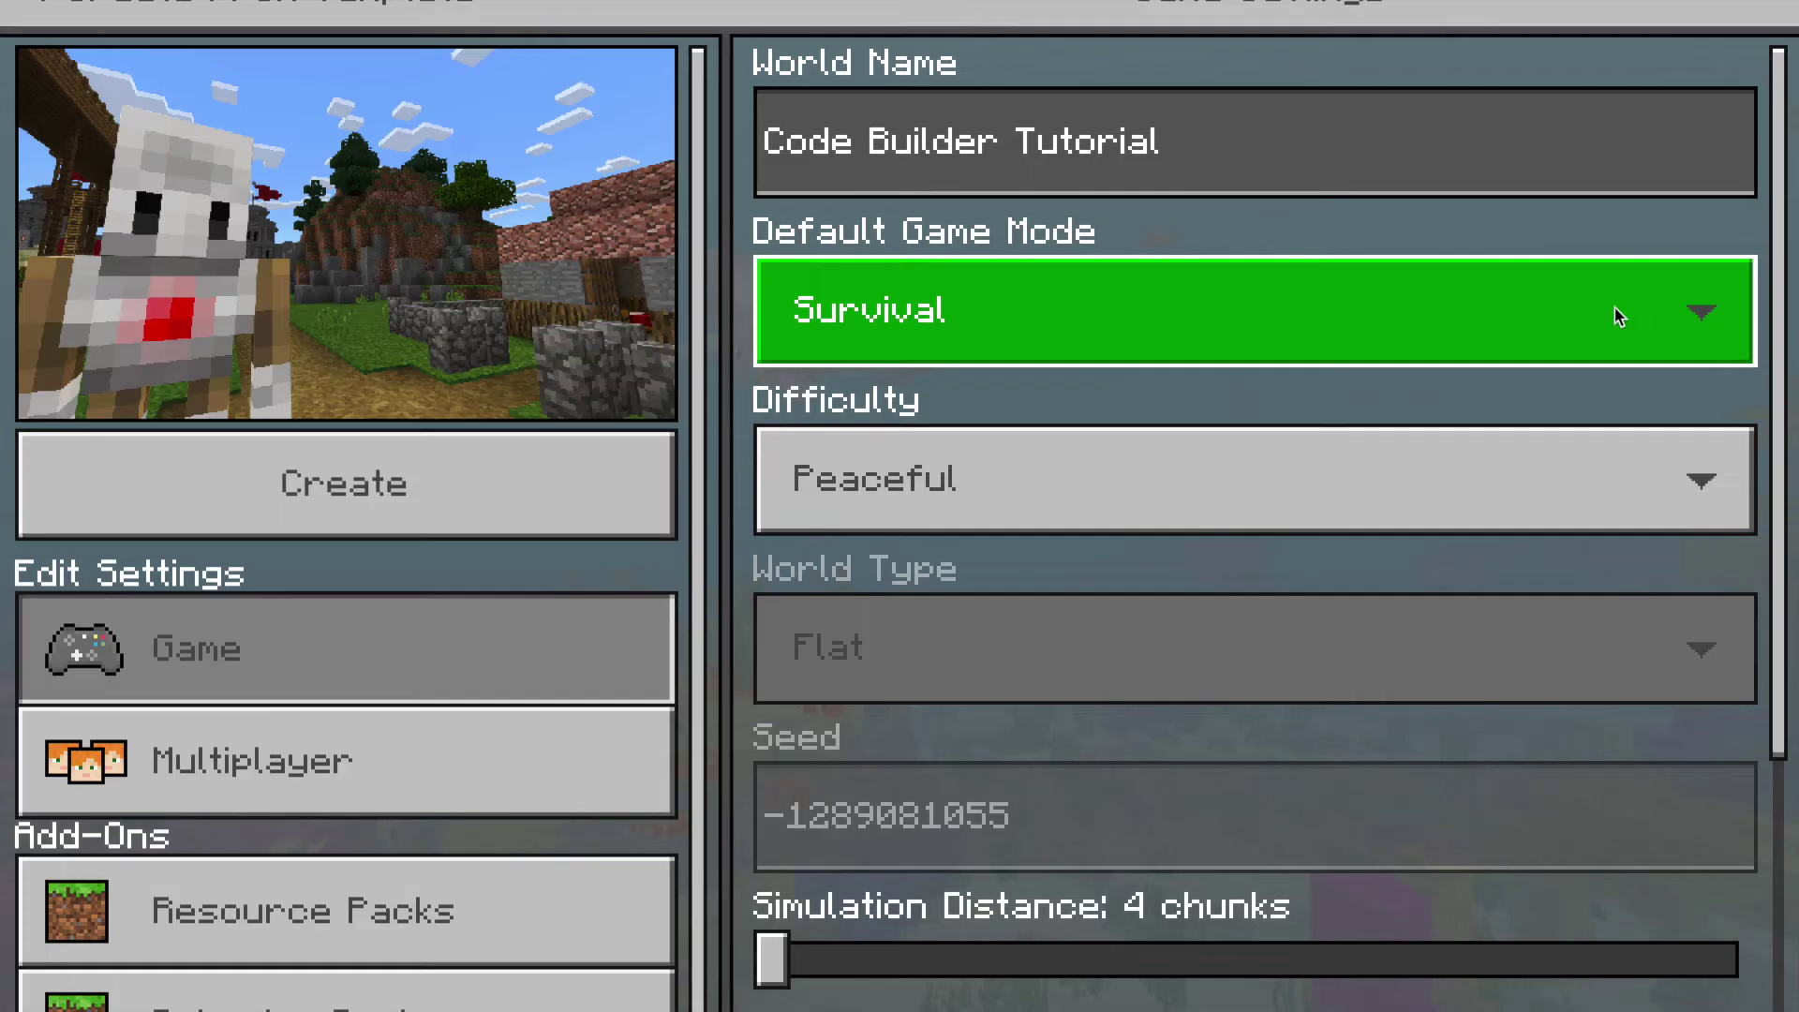
Set the default game mode to Creative and keep Peaceful difficulty.
left_click(1423, 320)
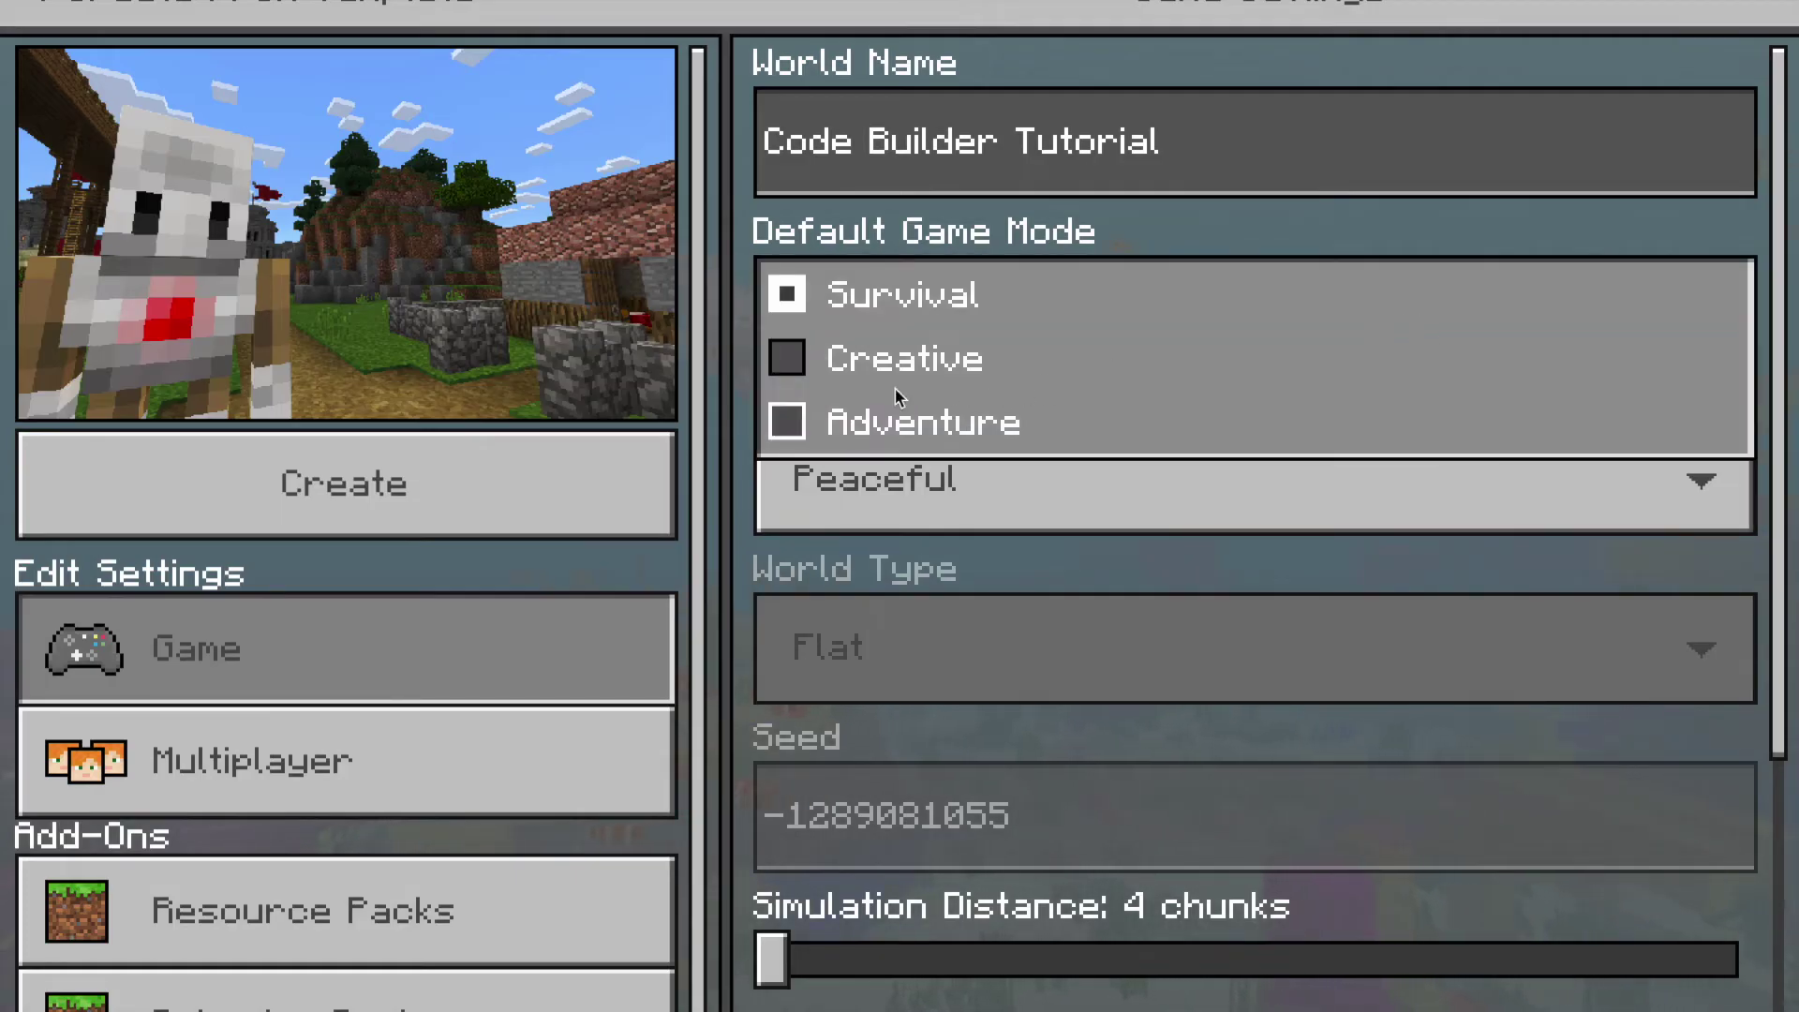
left_click(790, 357)
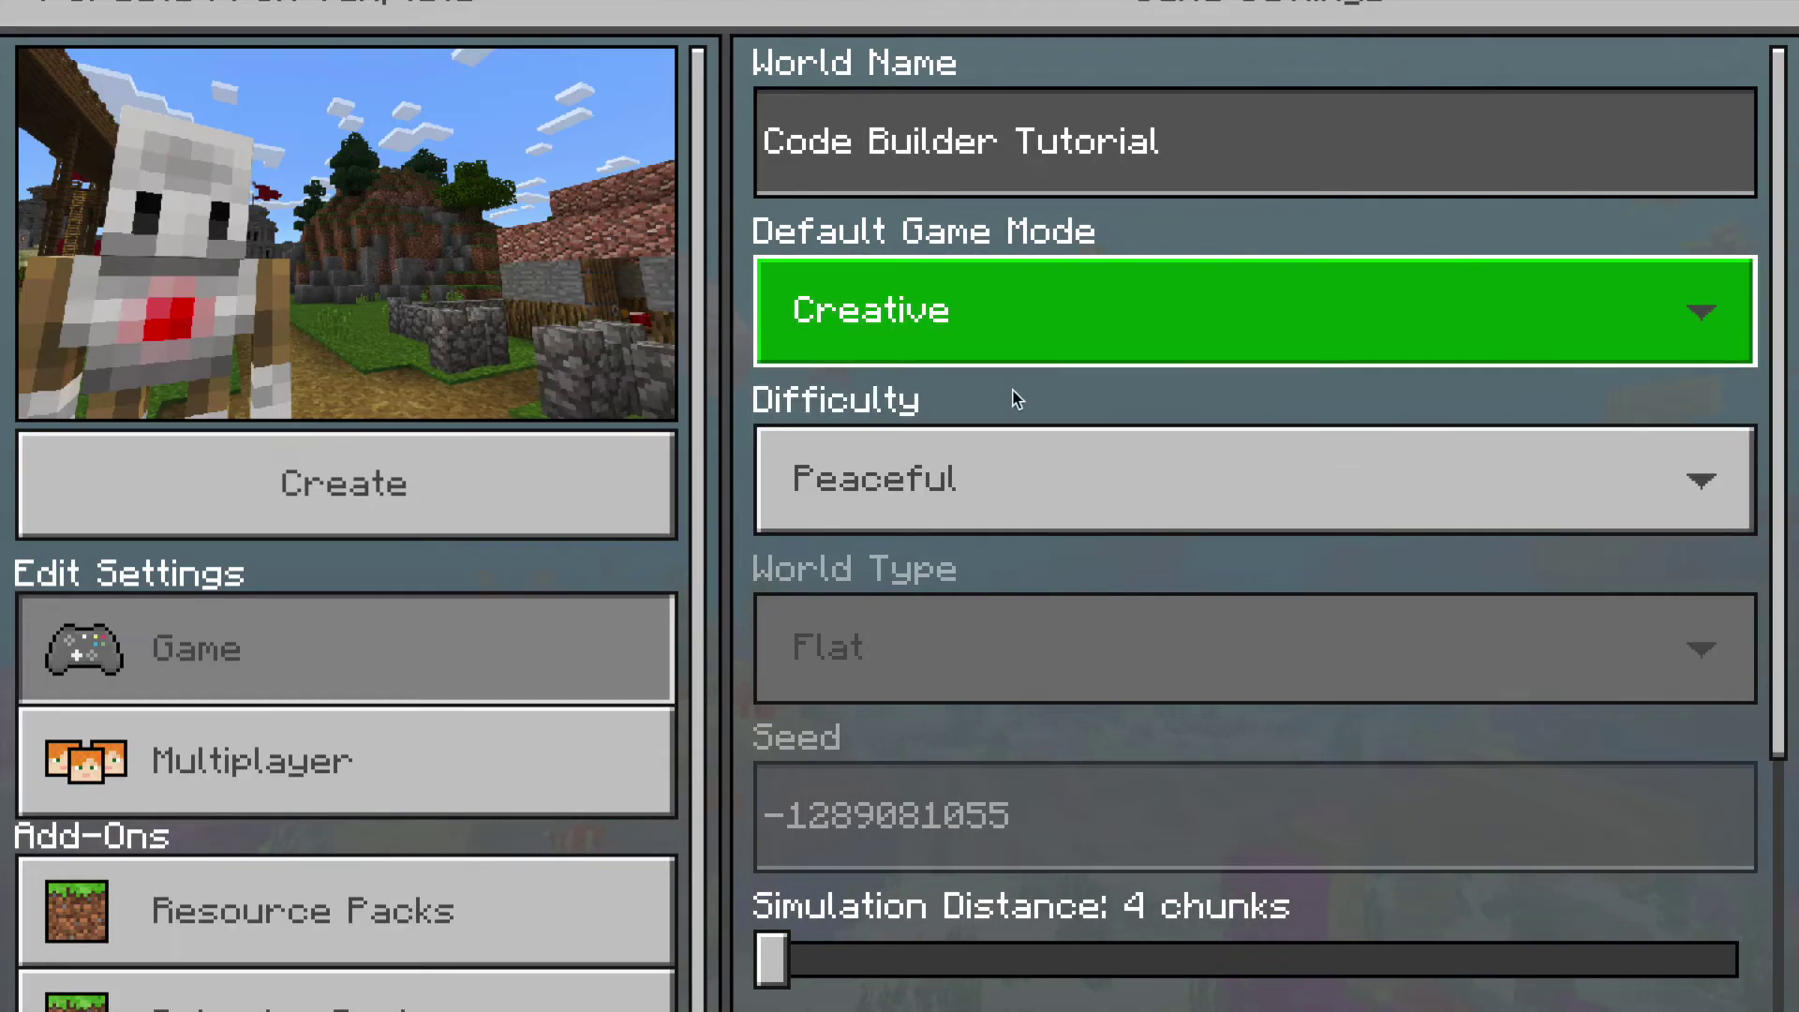
left_click(1017, 488)
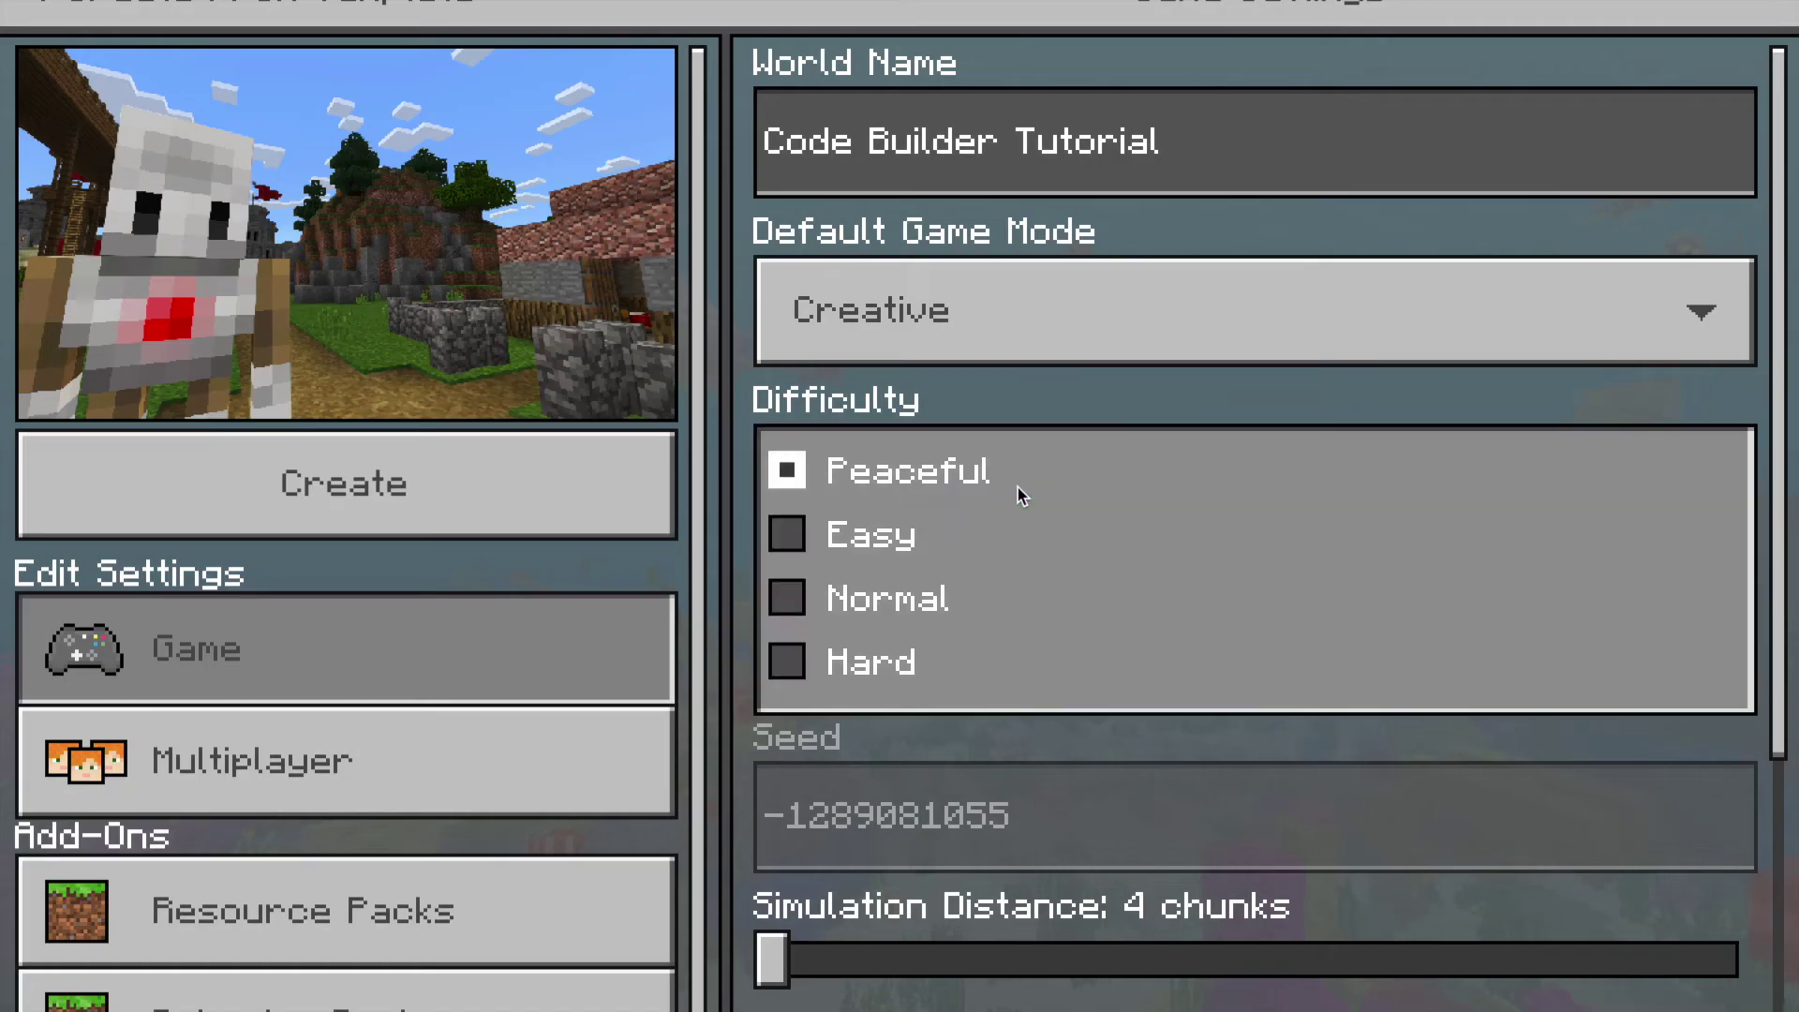
left_click(1018, 388)
scroll(1033, 621, "down", 5)
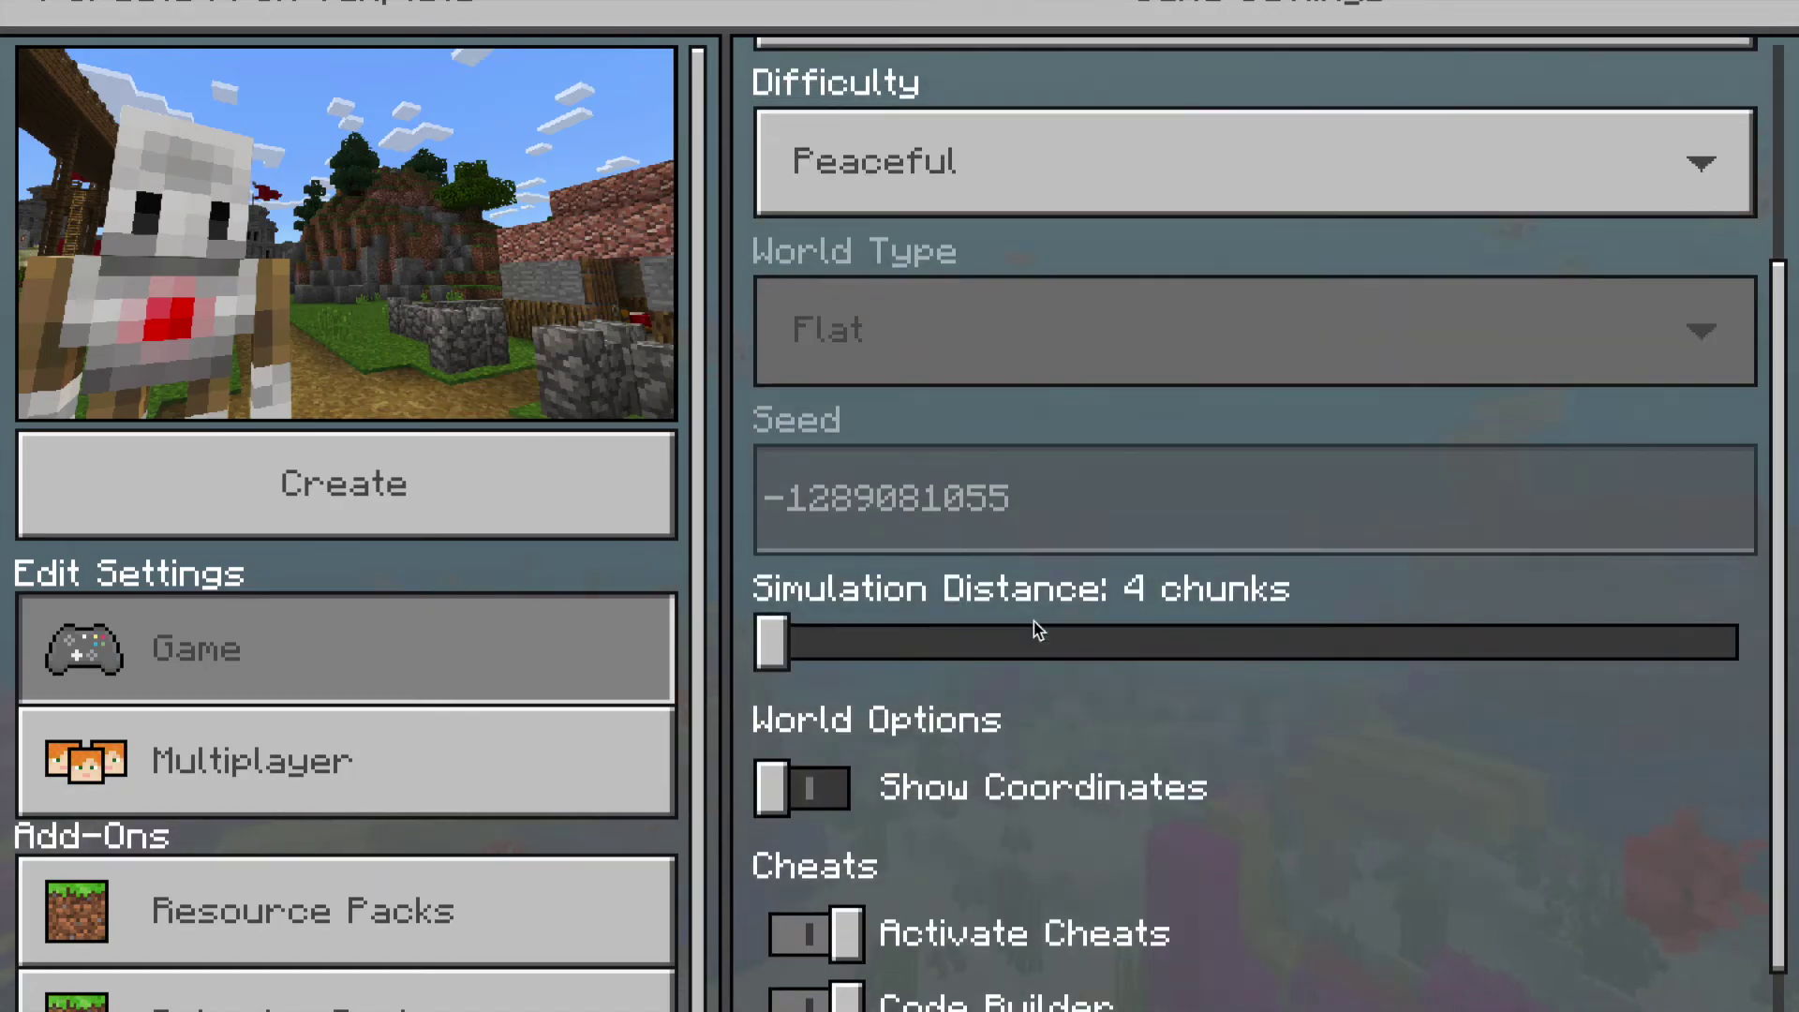
scroll(1032, 620, "up", 1)
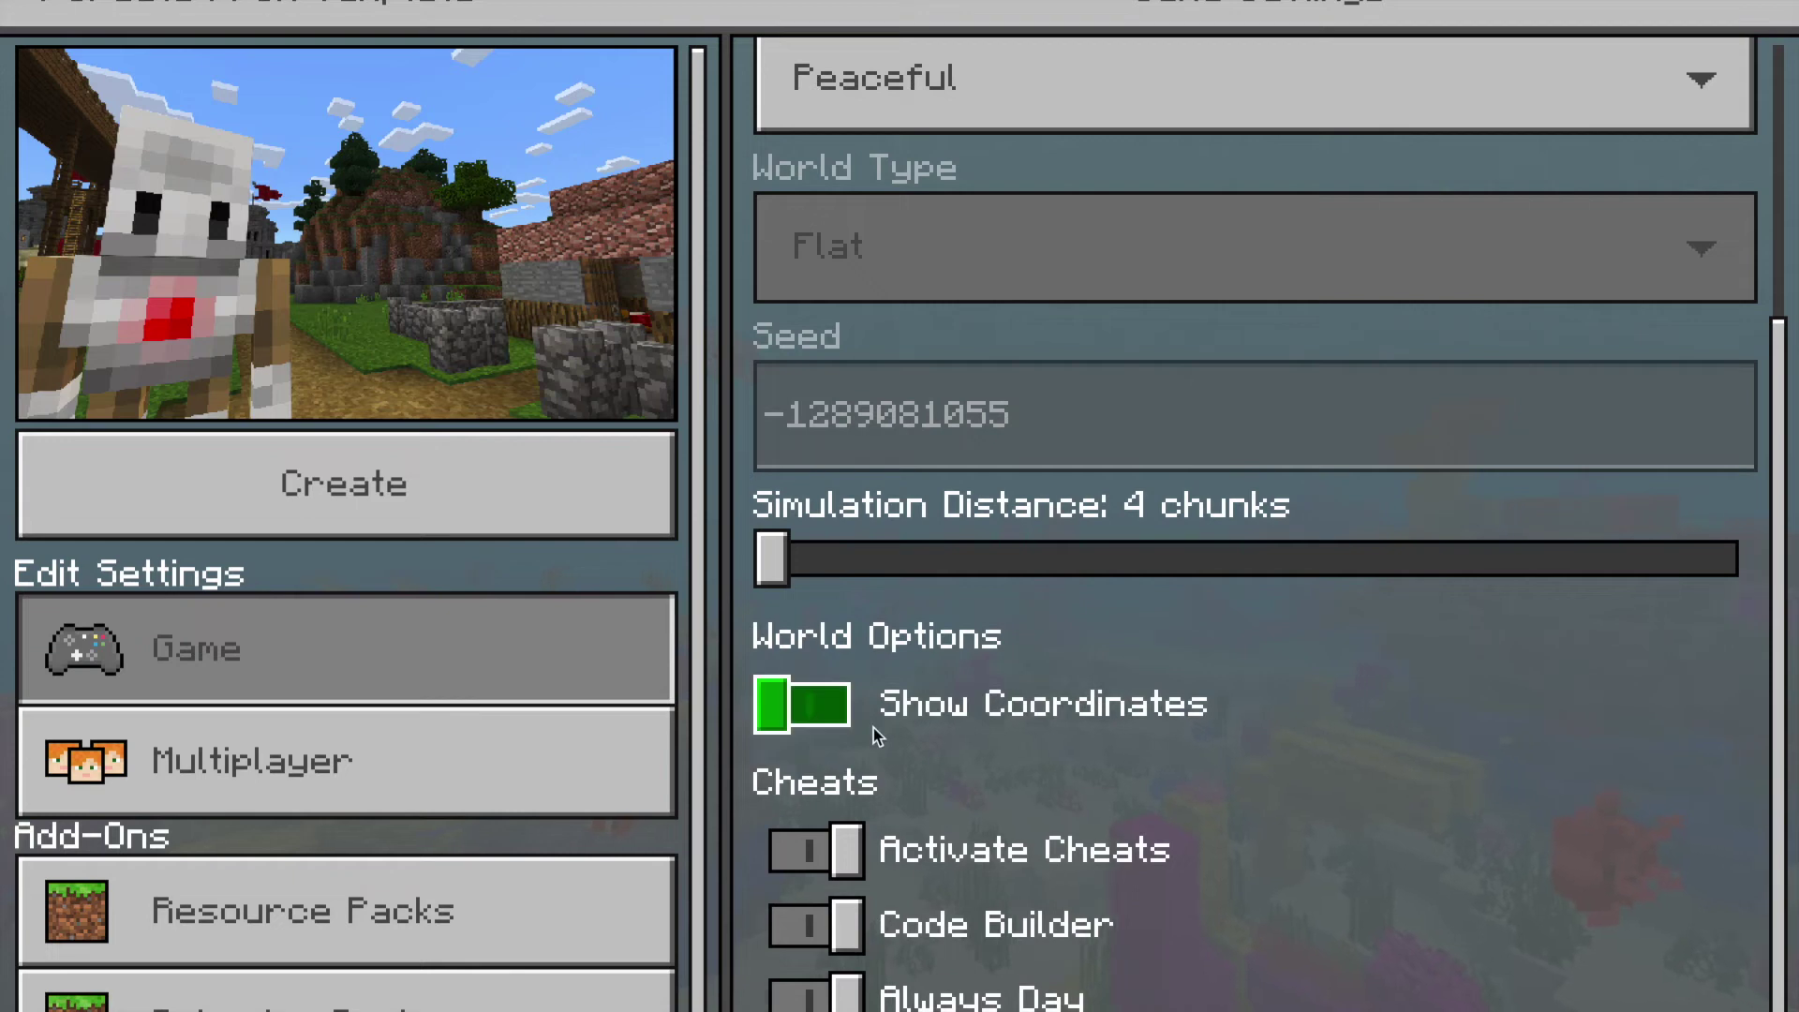
scroll(956, 843, "down", 1)
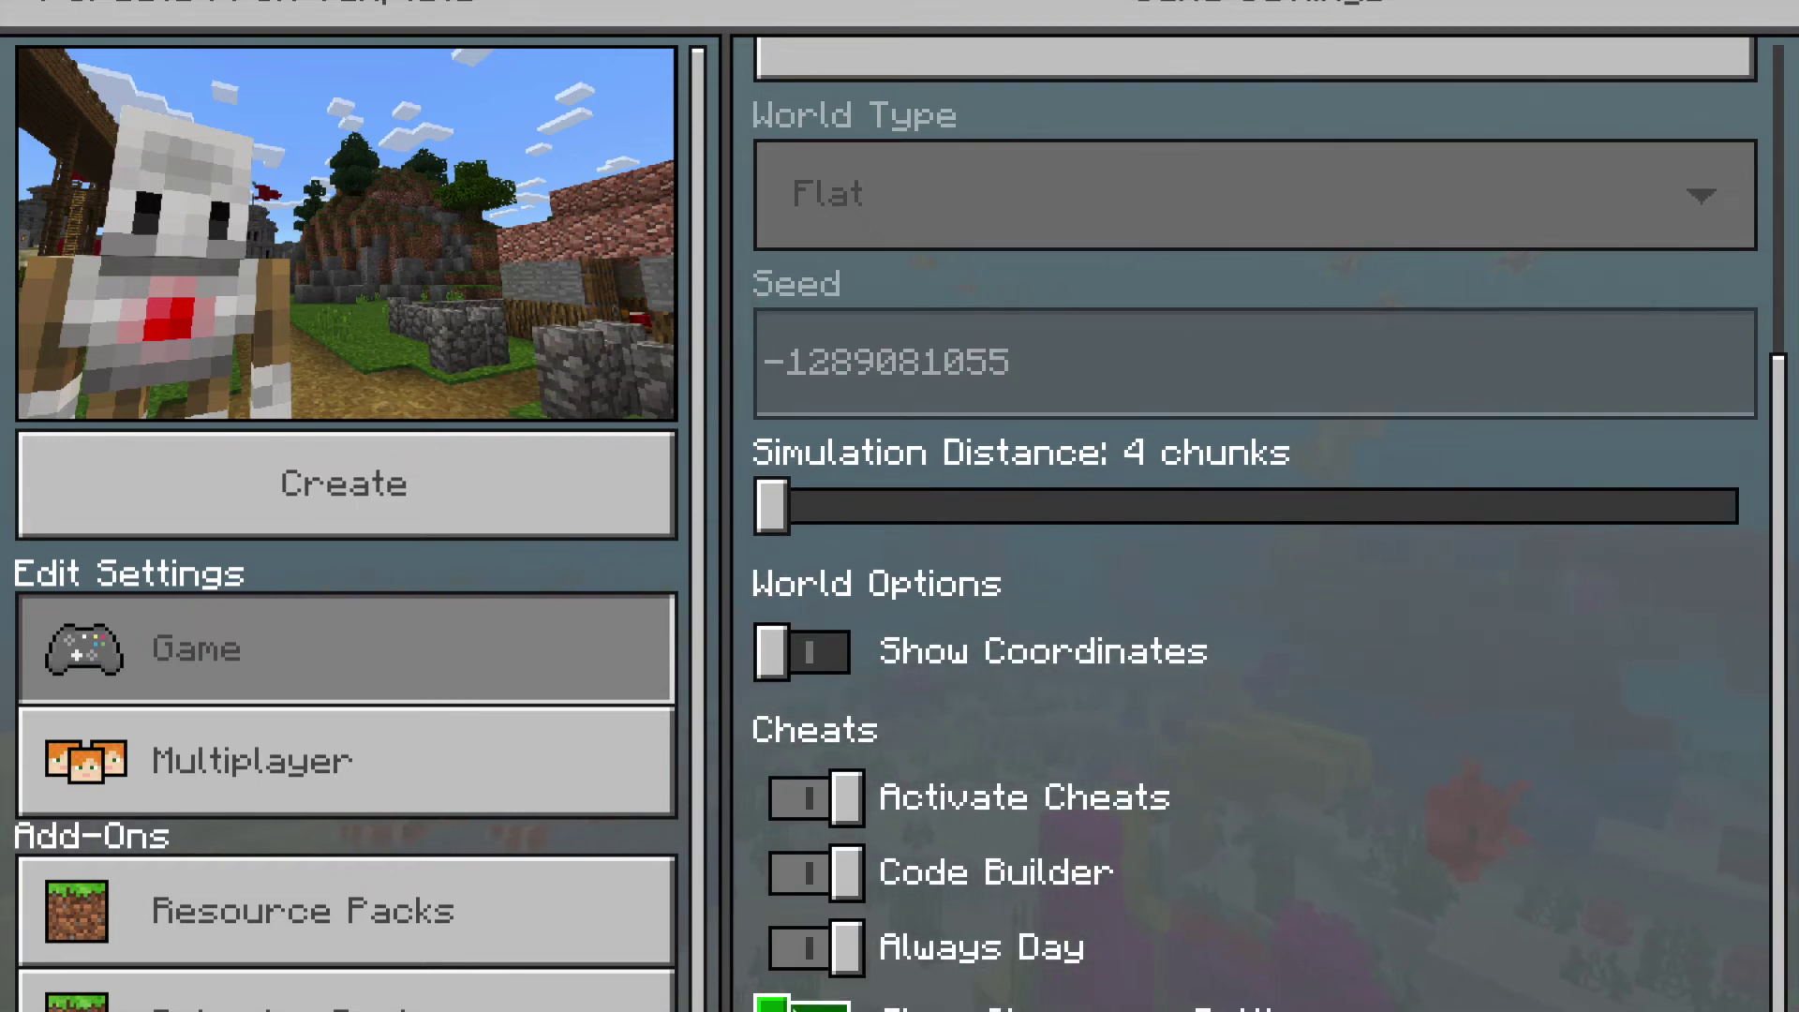
Turn on Show Classroom Settings and turn off Allow Mobs, Allow Destructive Items and Player Damage.
key("Return")
scroll(1239, 848, "down", 4)
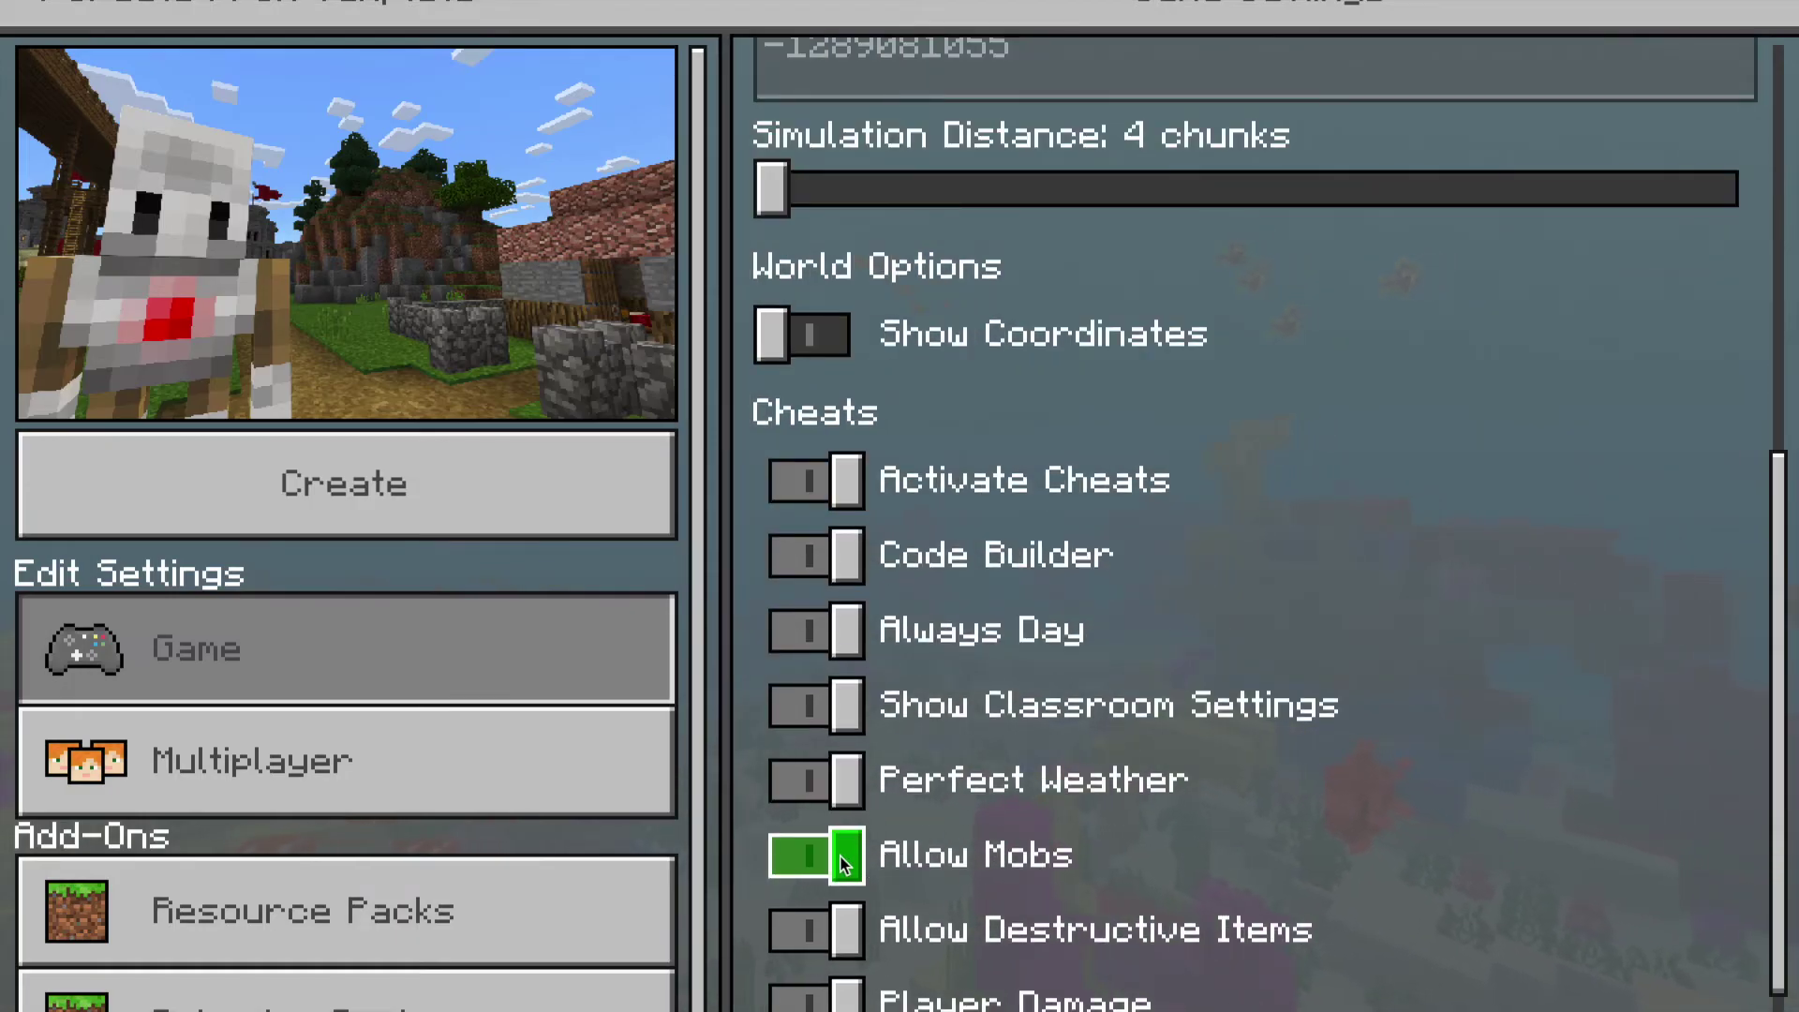
left_click(844, 862)
scroll(892, 848, "down", 2)
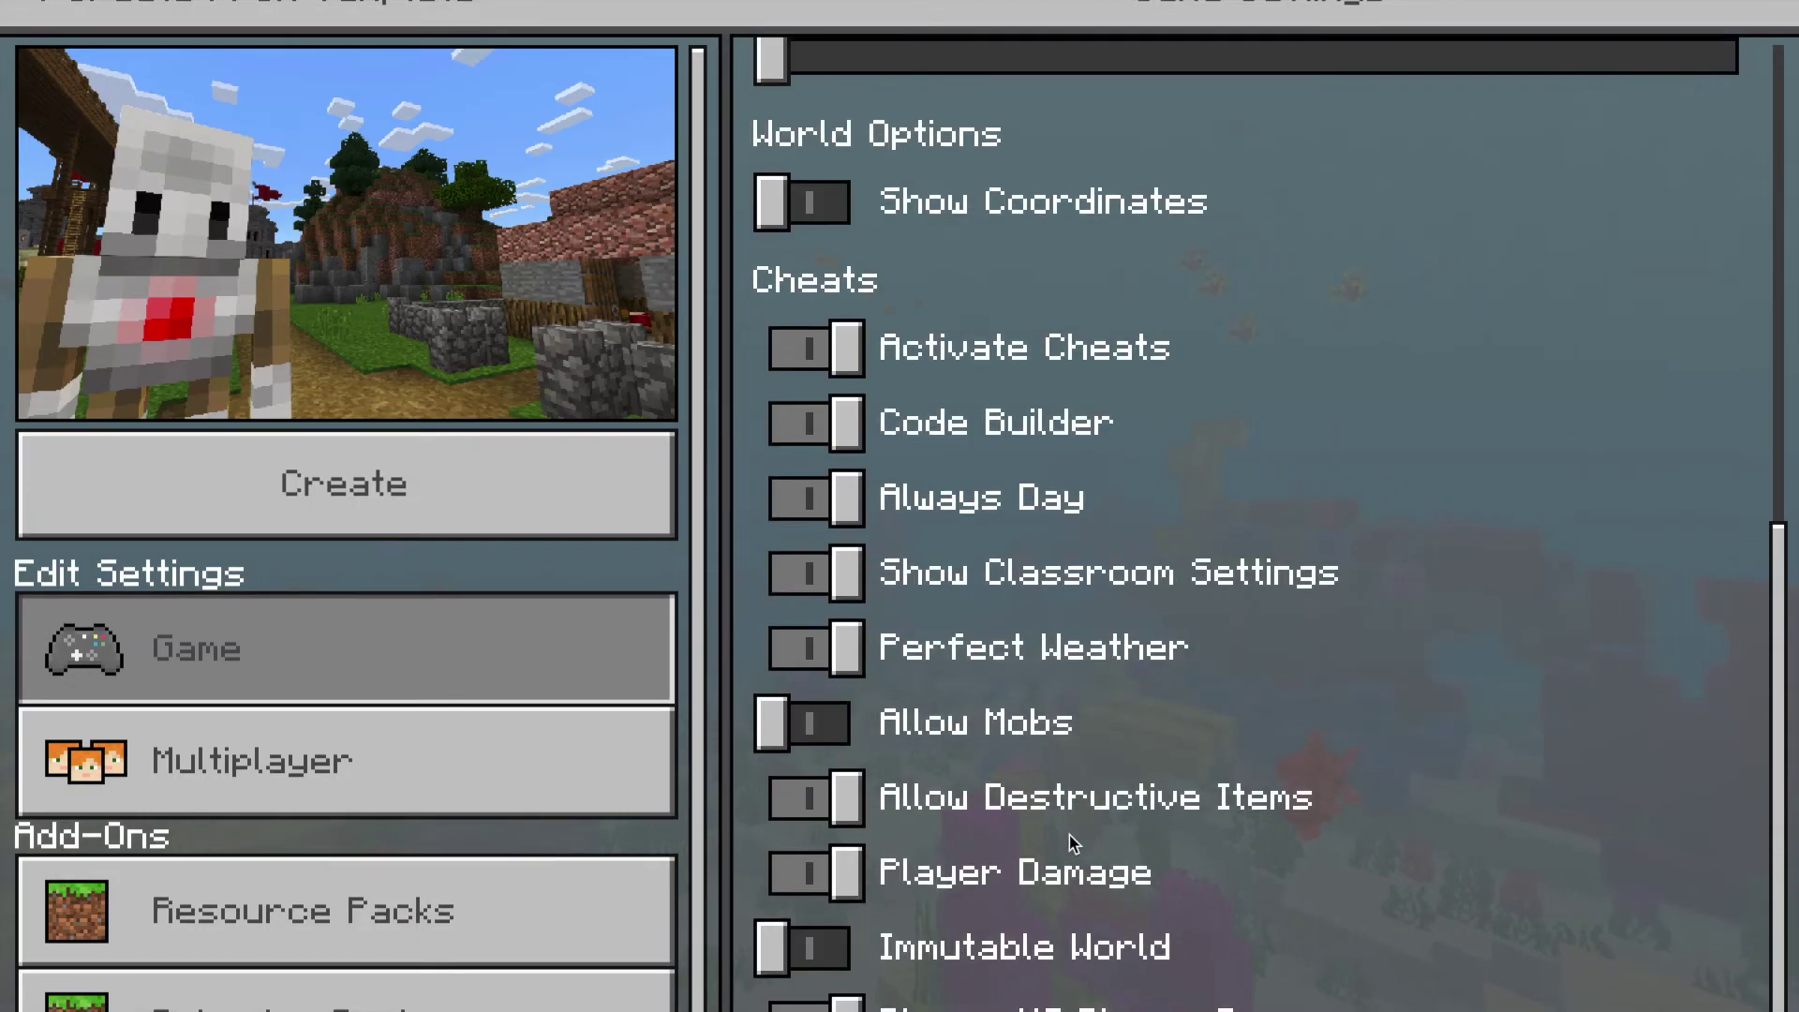
left_click(846, 811)
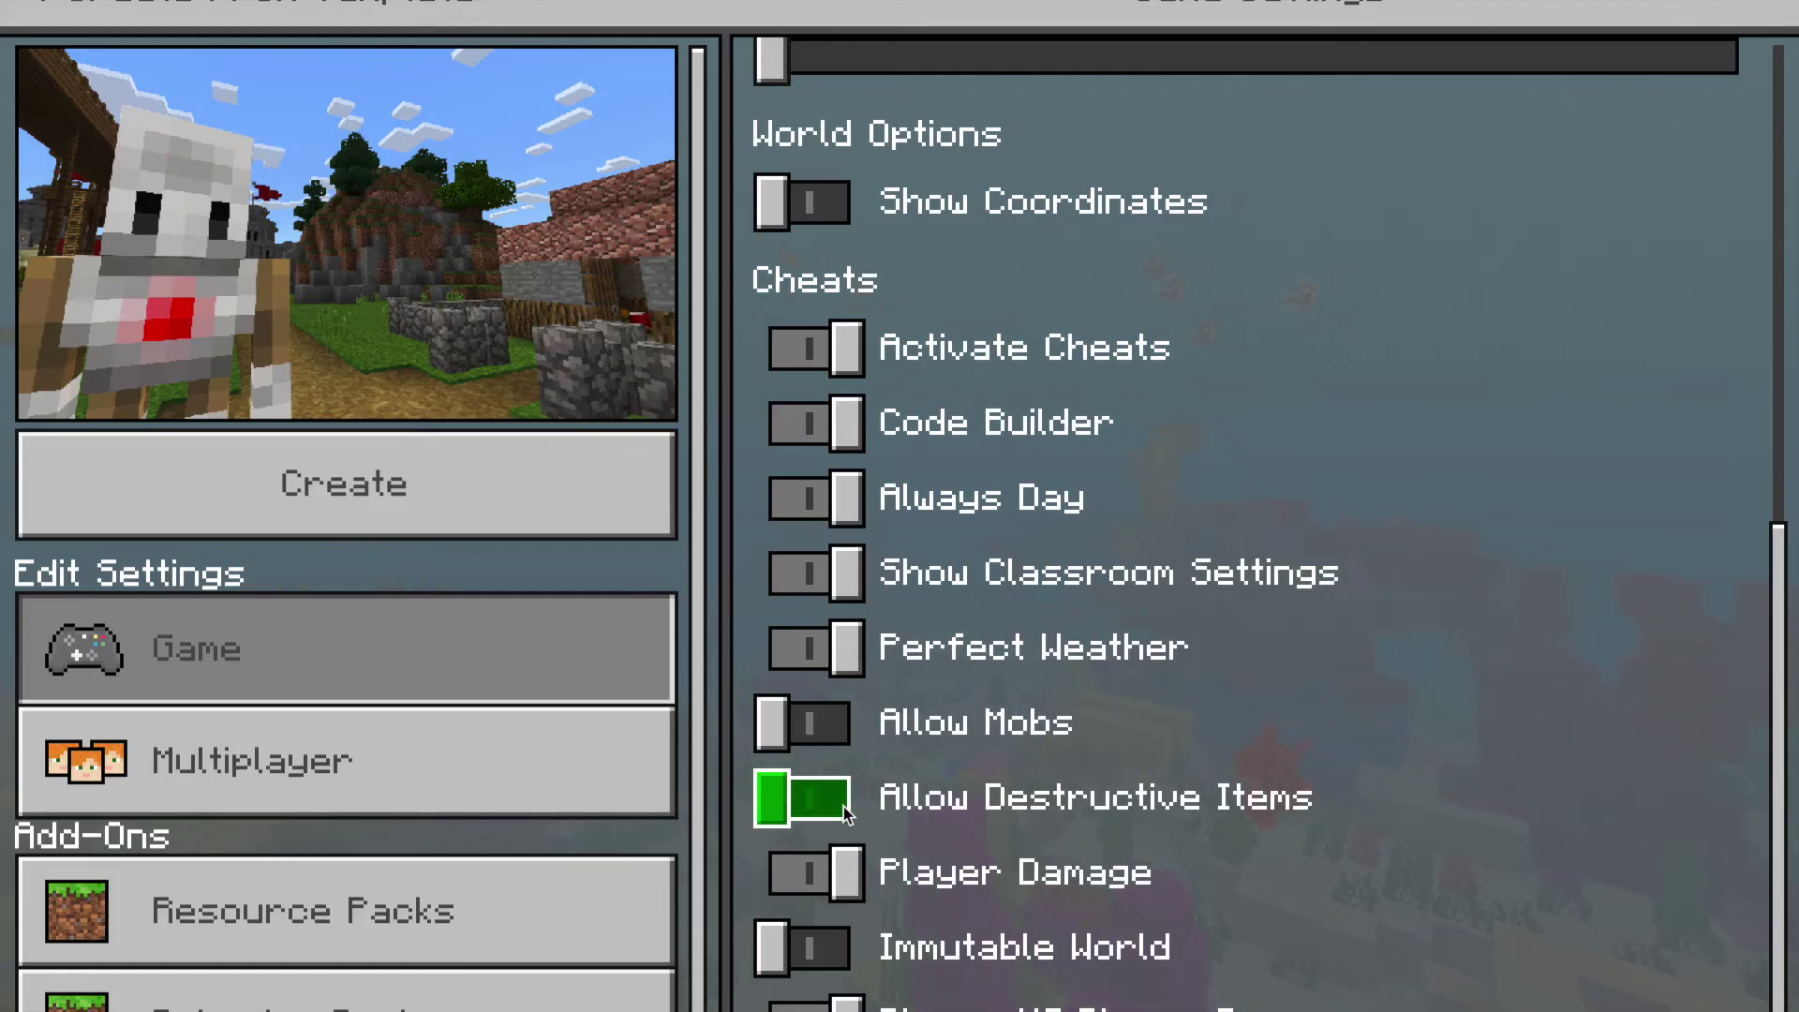
left_click(842, 890)
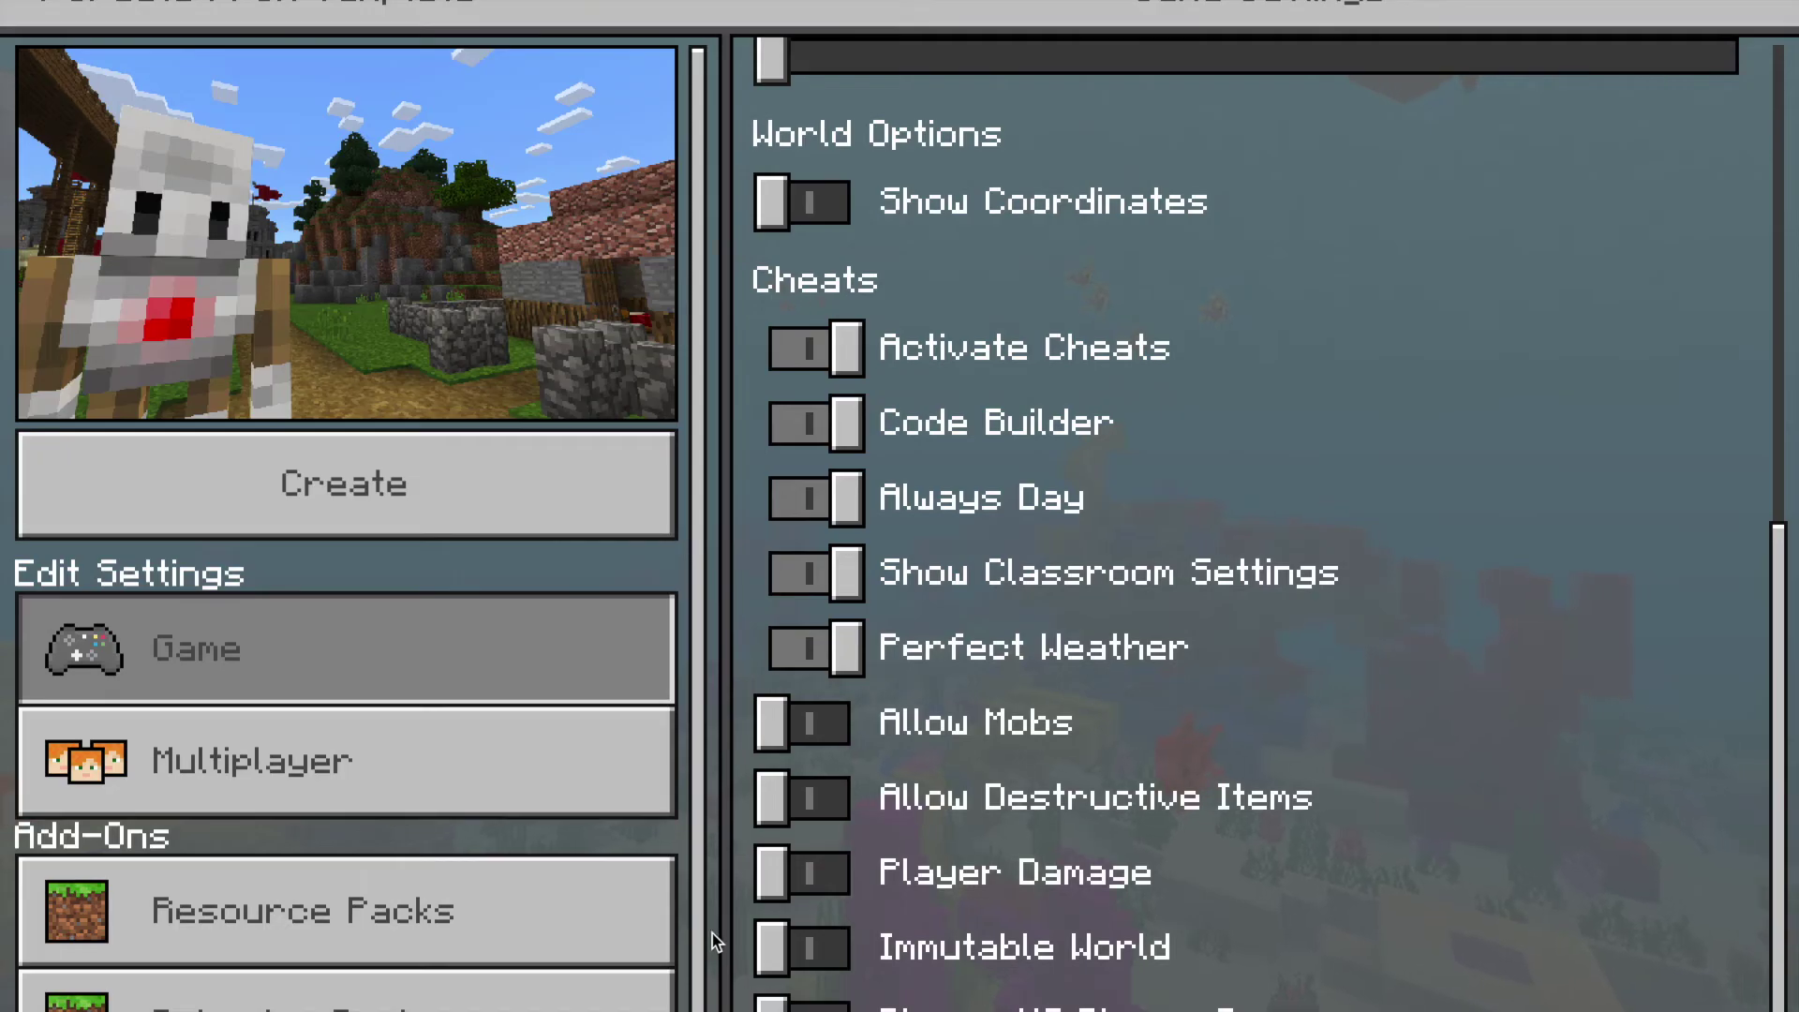
scroll(1066, 899, "up", 10)
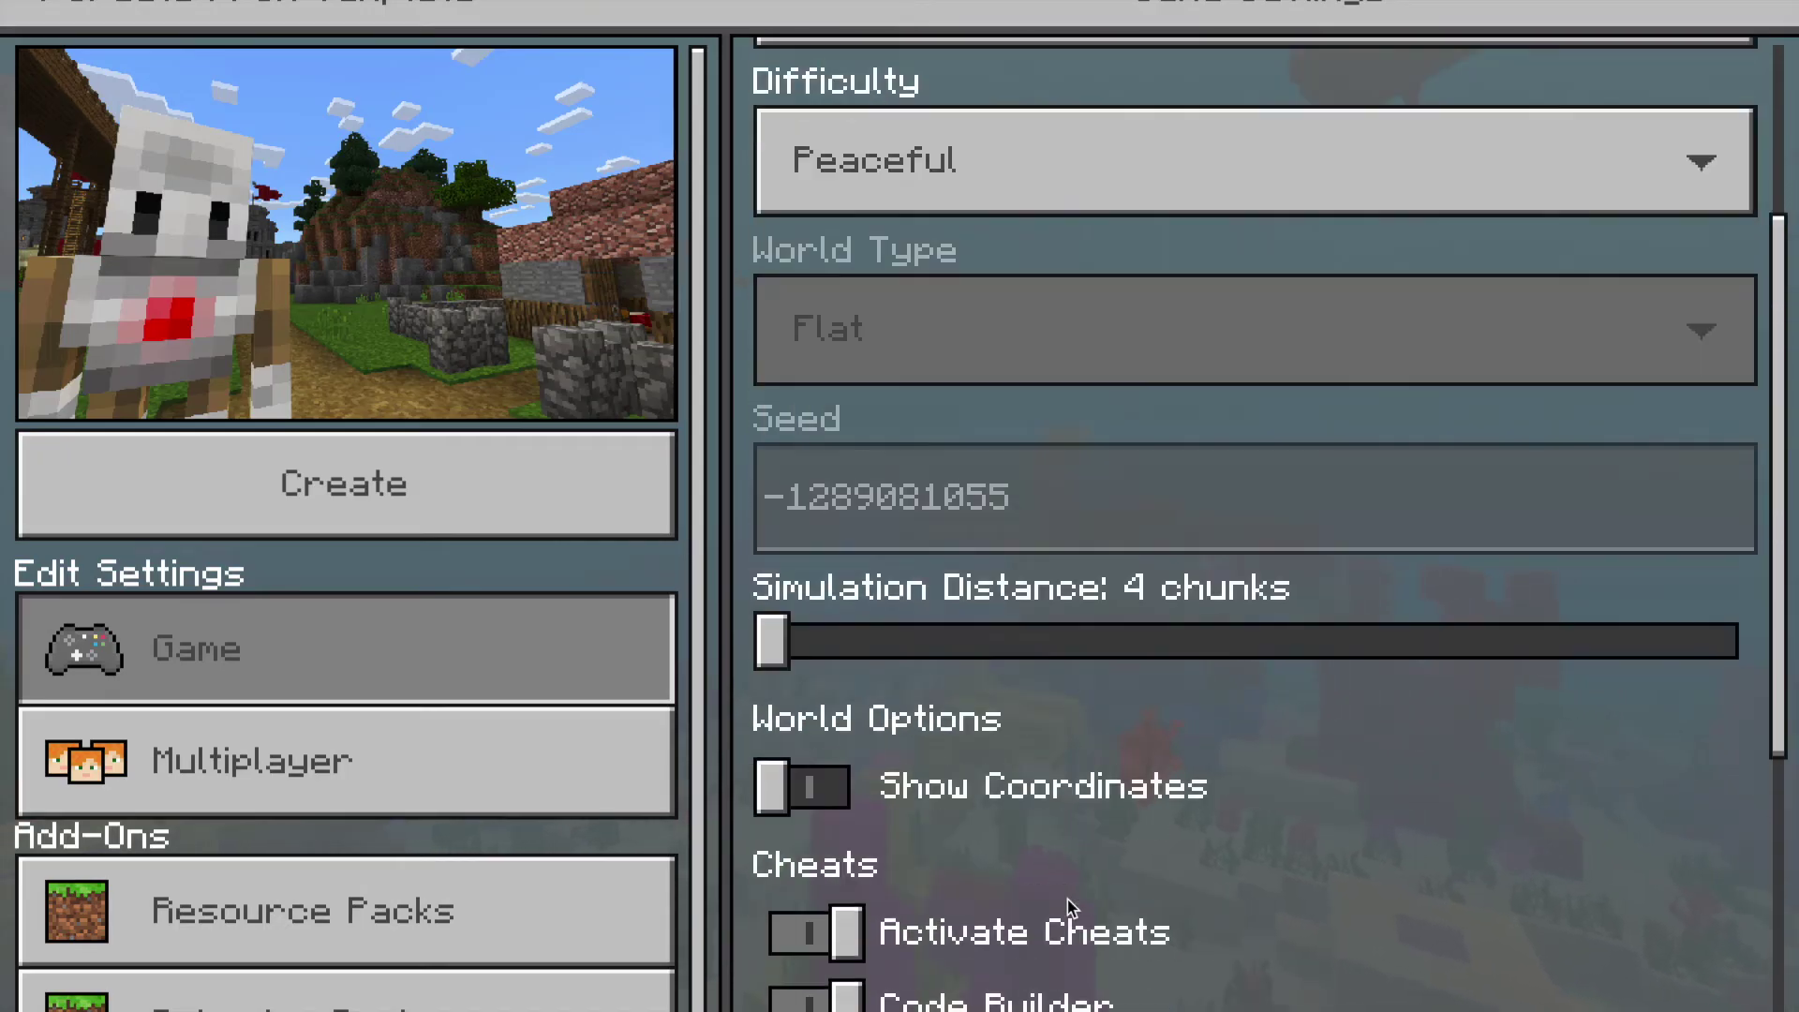
scroll(1066, 899, "down", 6)
scroll(1066, 899, "up", 6)
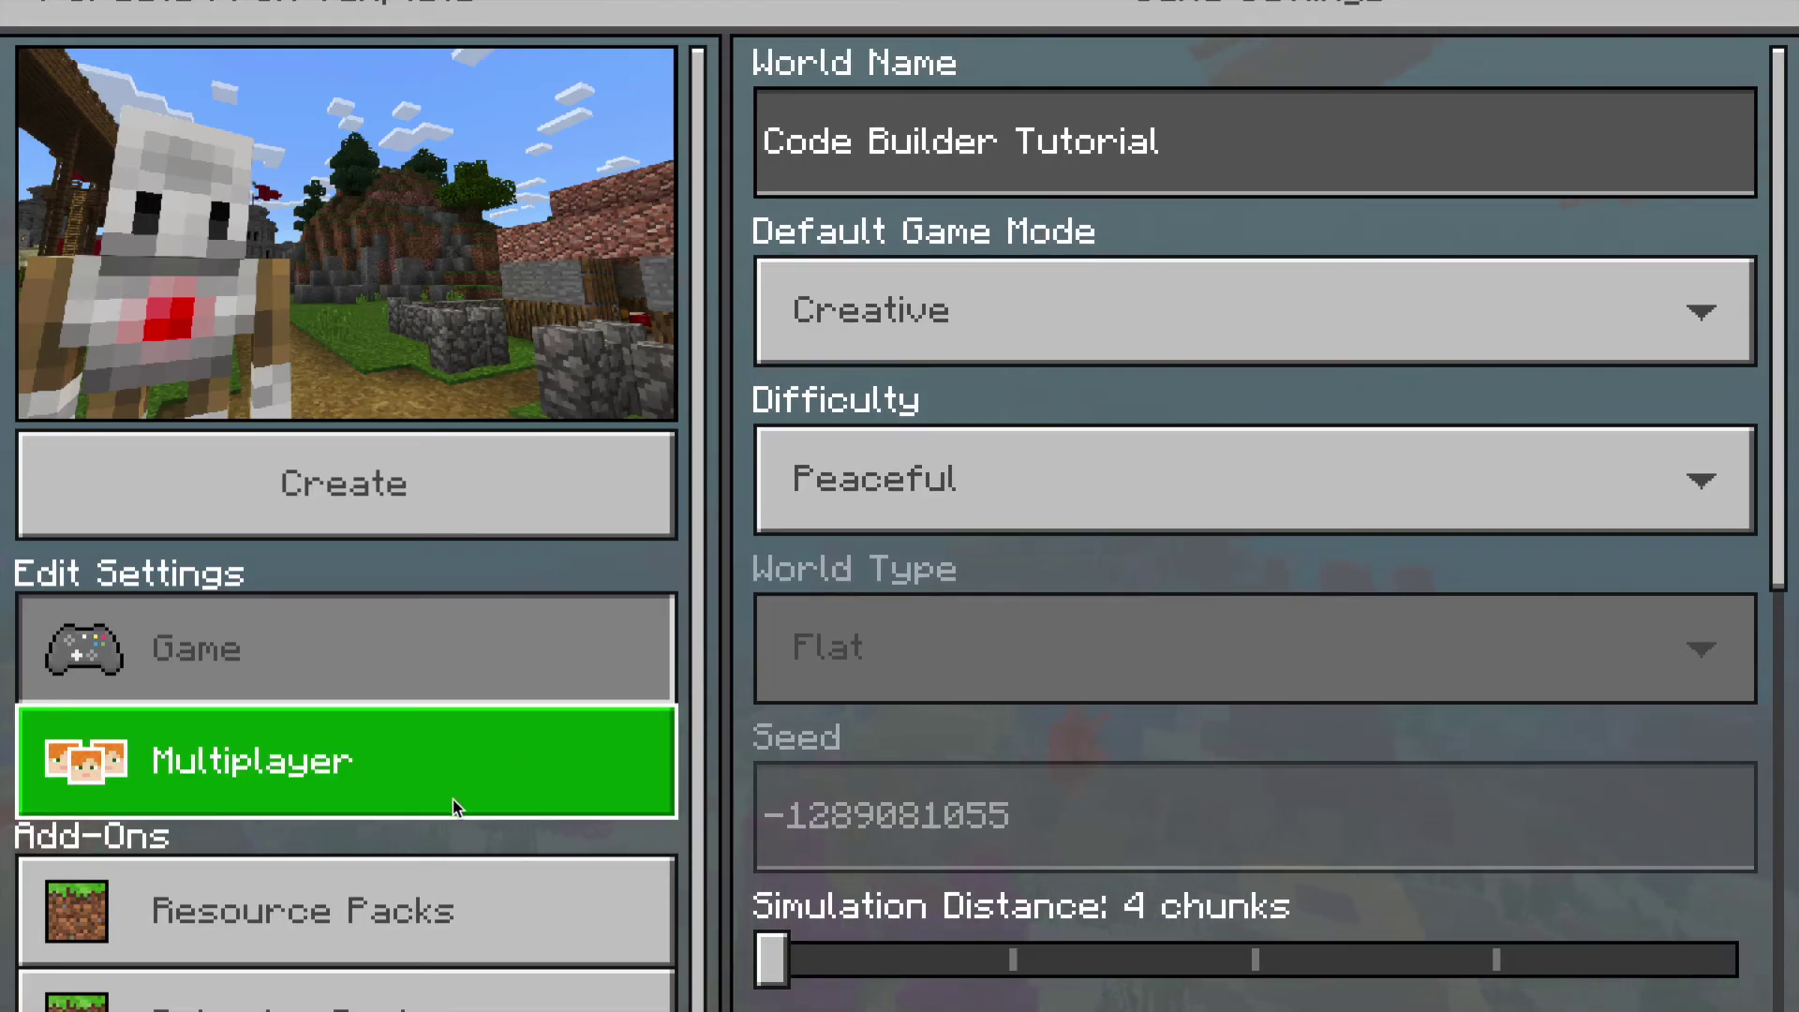
Check the Multiplayer settings, then create and load the Code Builder Tutorial world.
left_click(378, 780)
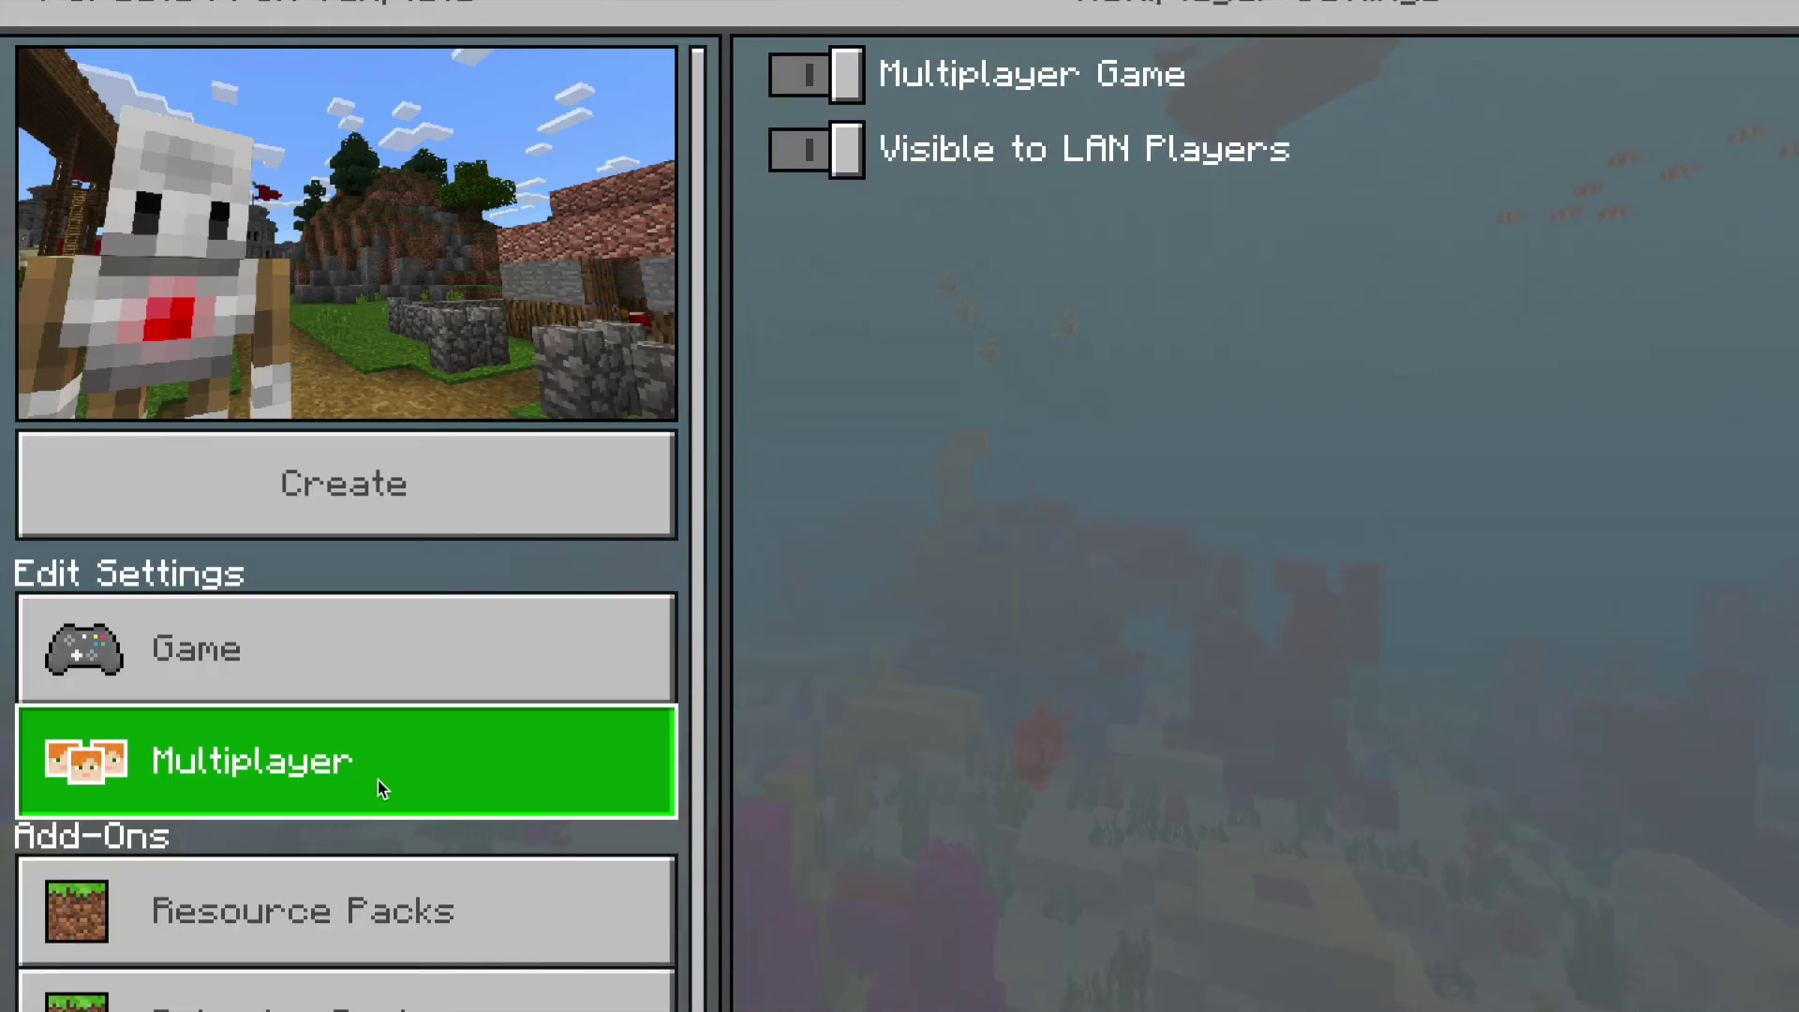
left_click(452, 465)
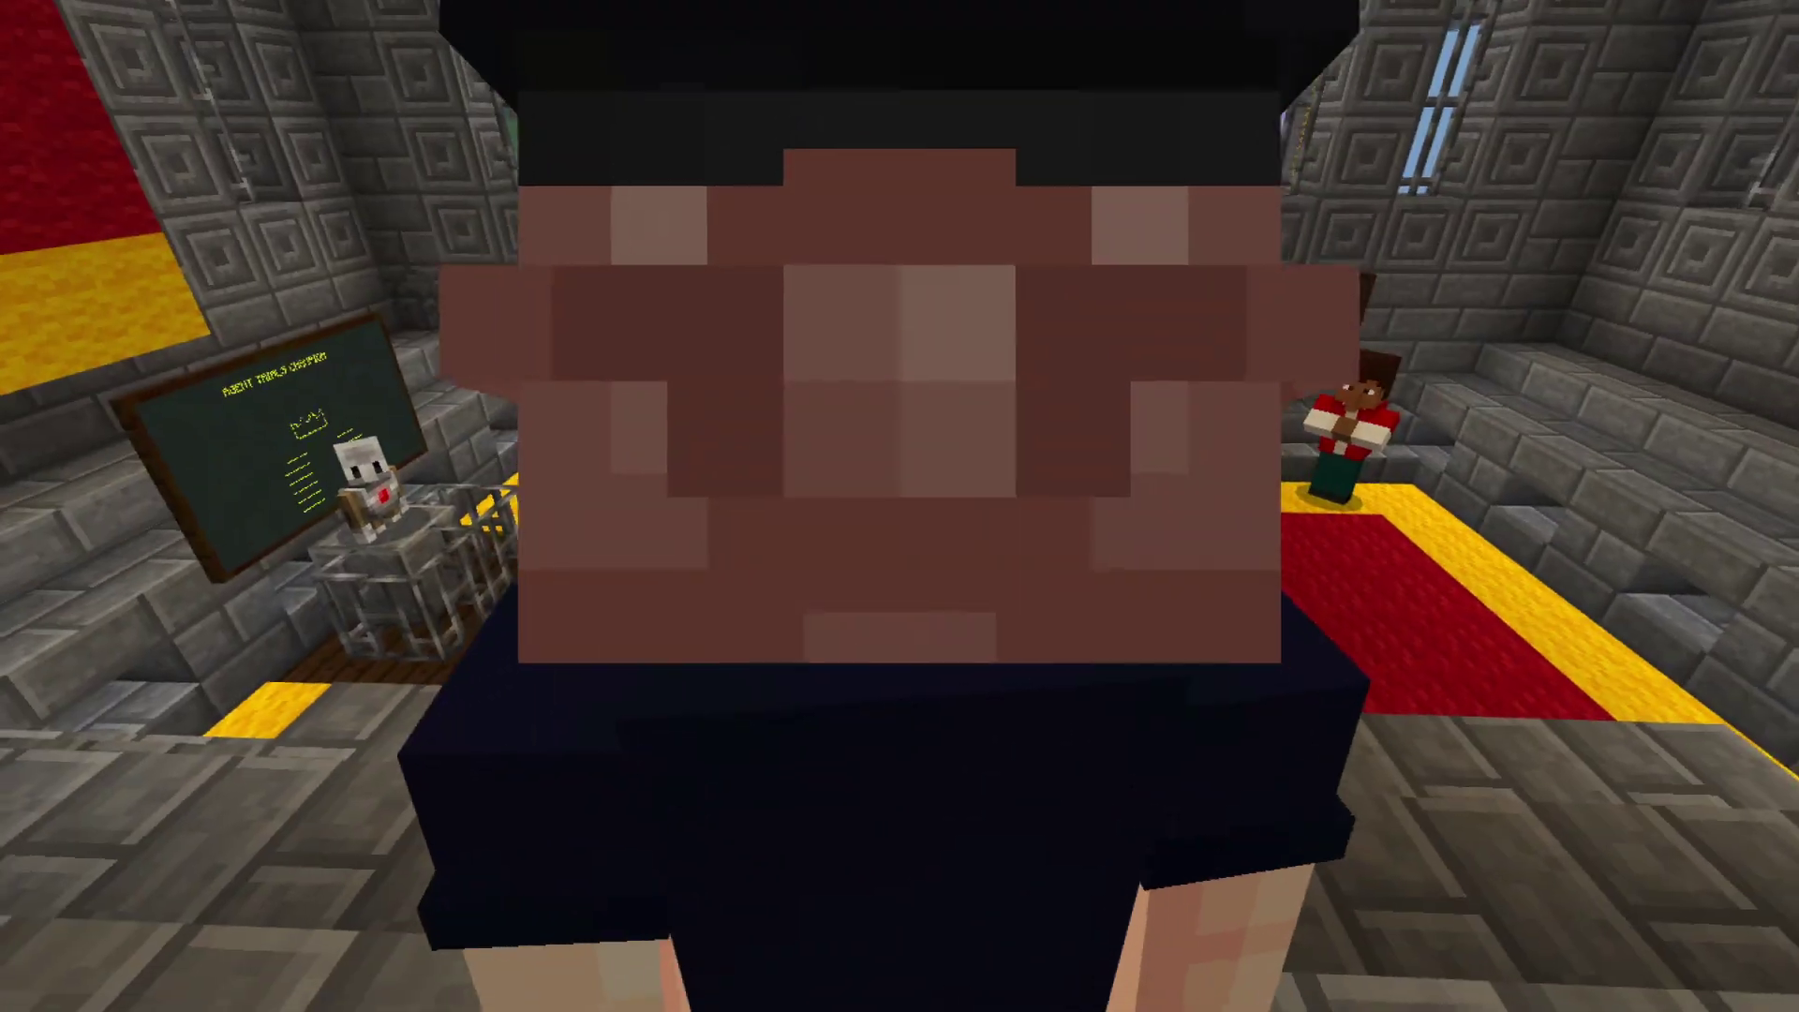
Walk the police officer into the skeleton's cage and back down the red carpet, using F5 for a behind view.
key("w")
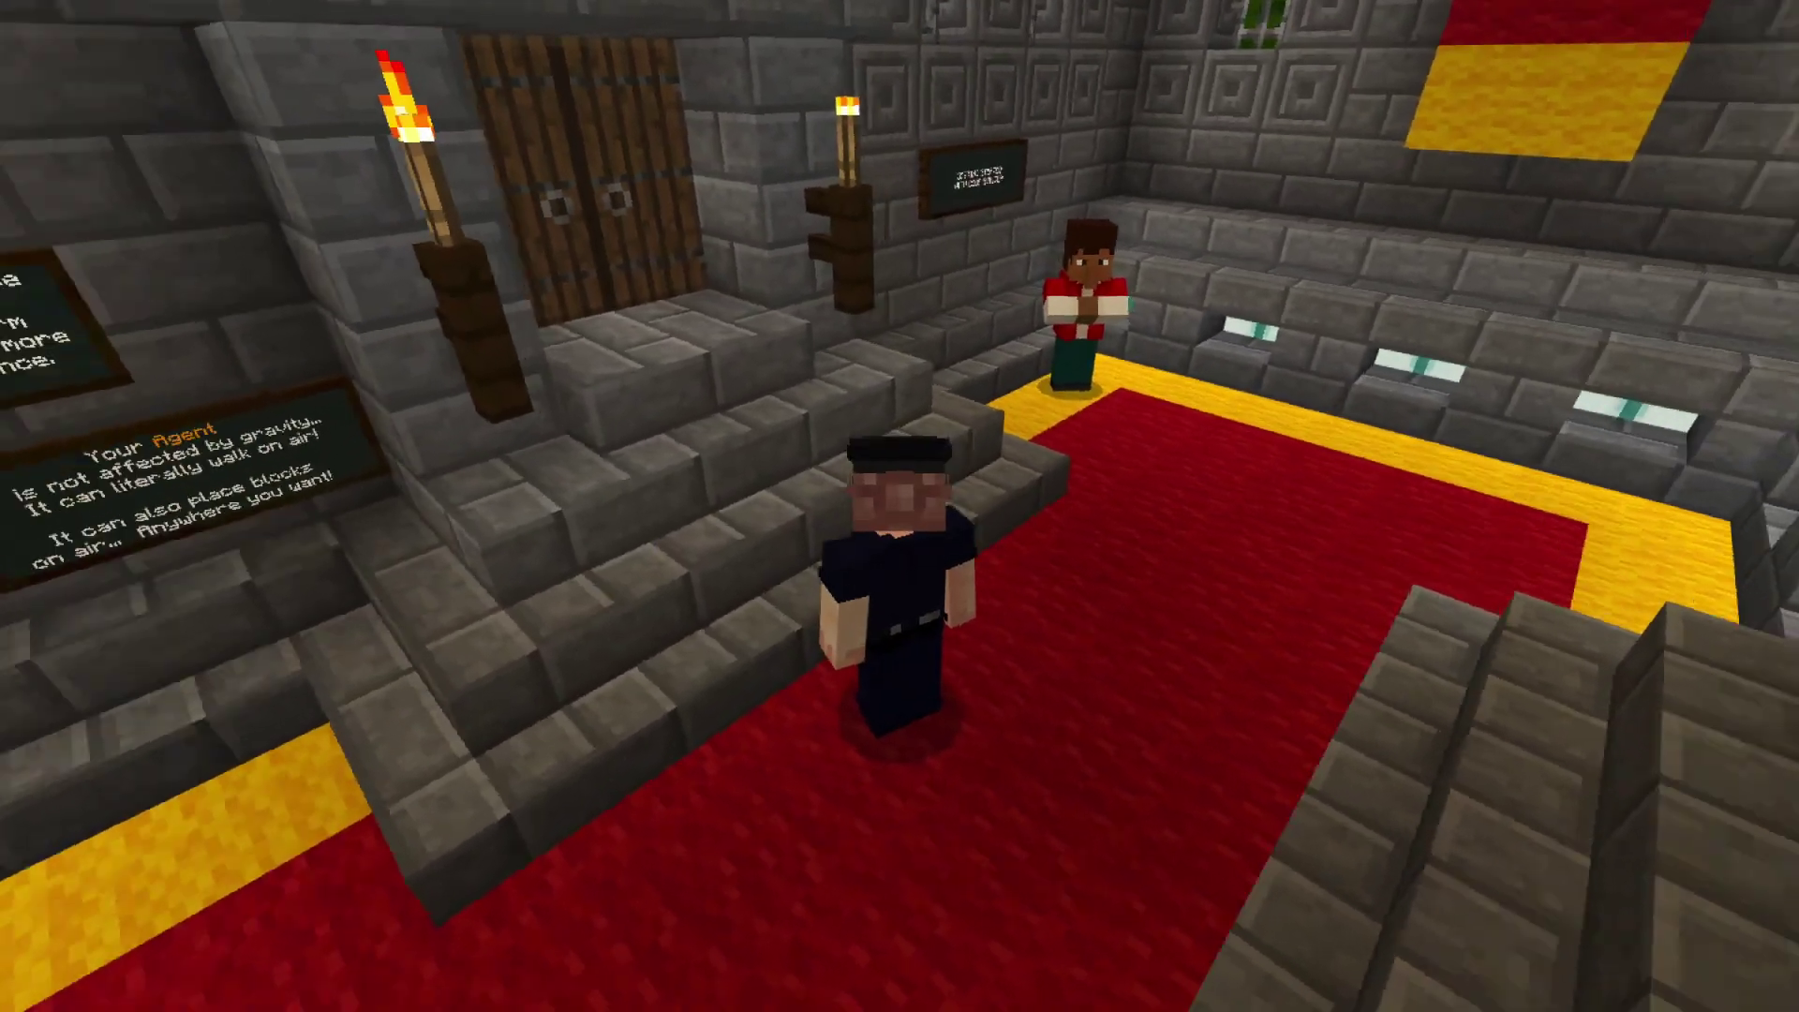
key("F5")
key("s")
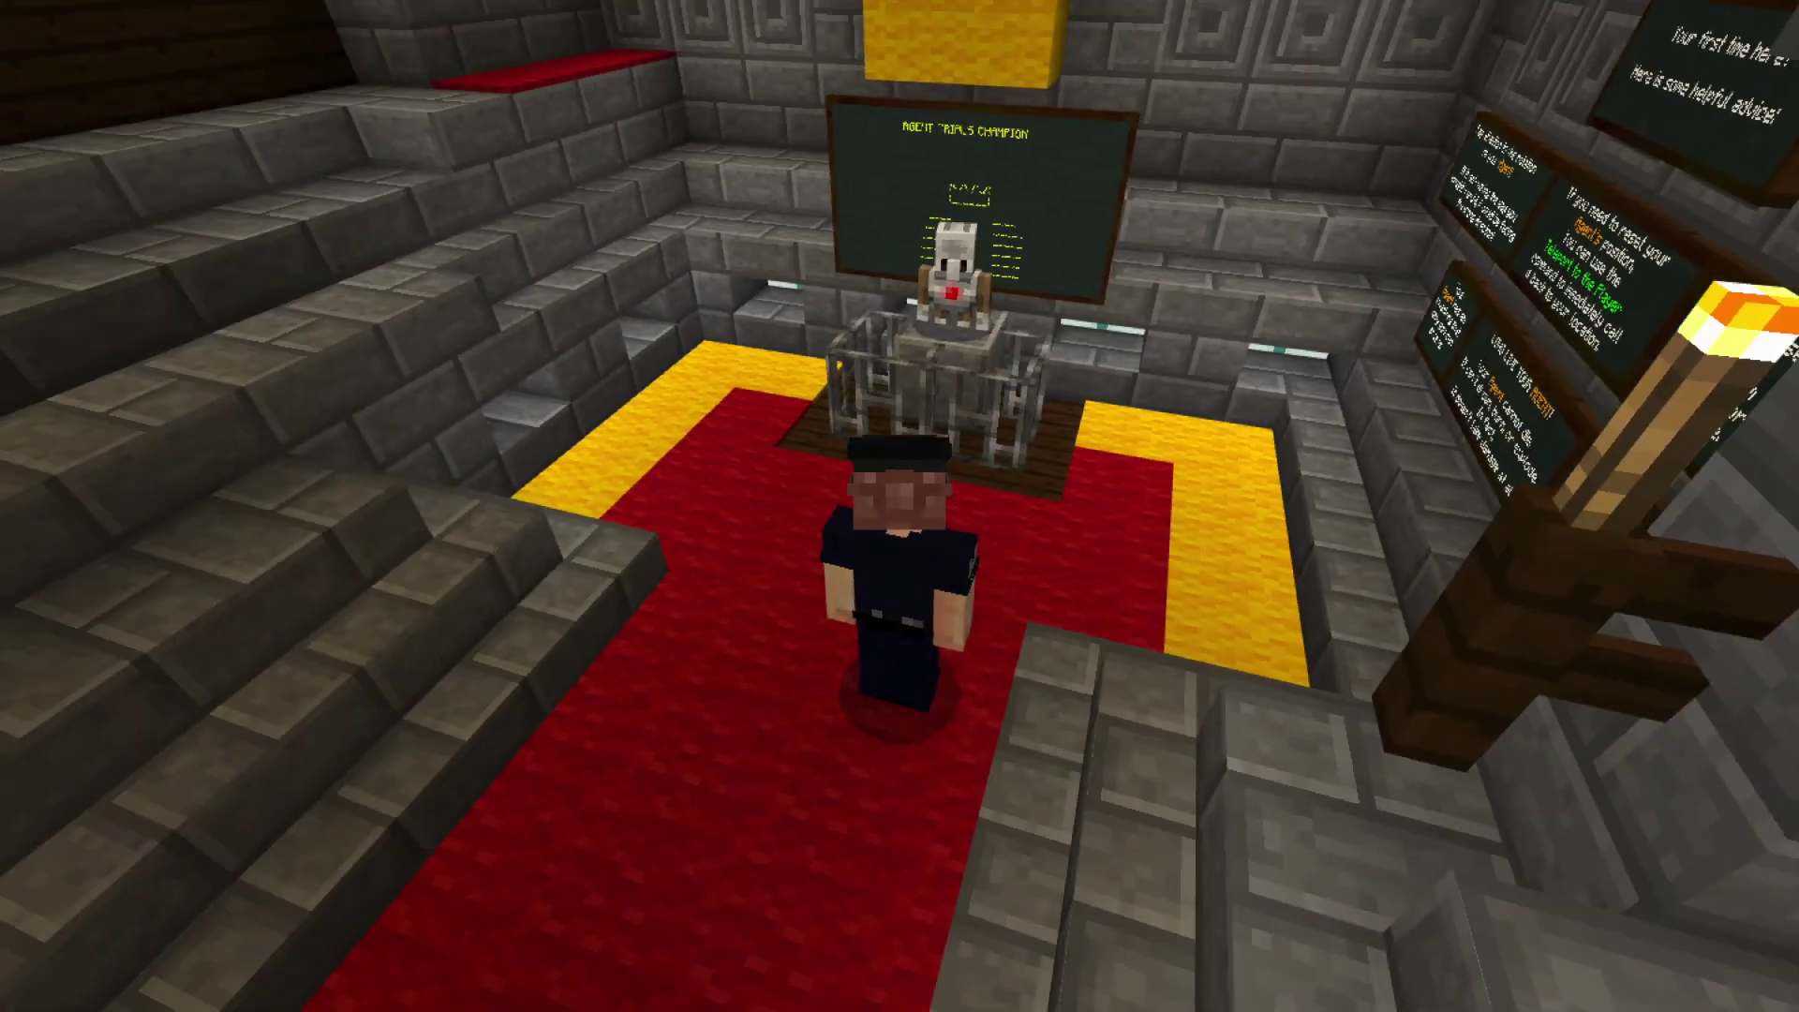
key("s")
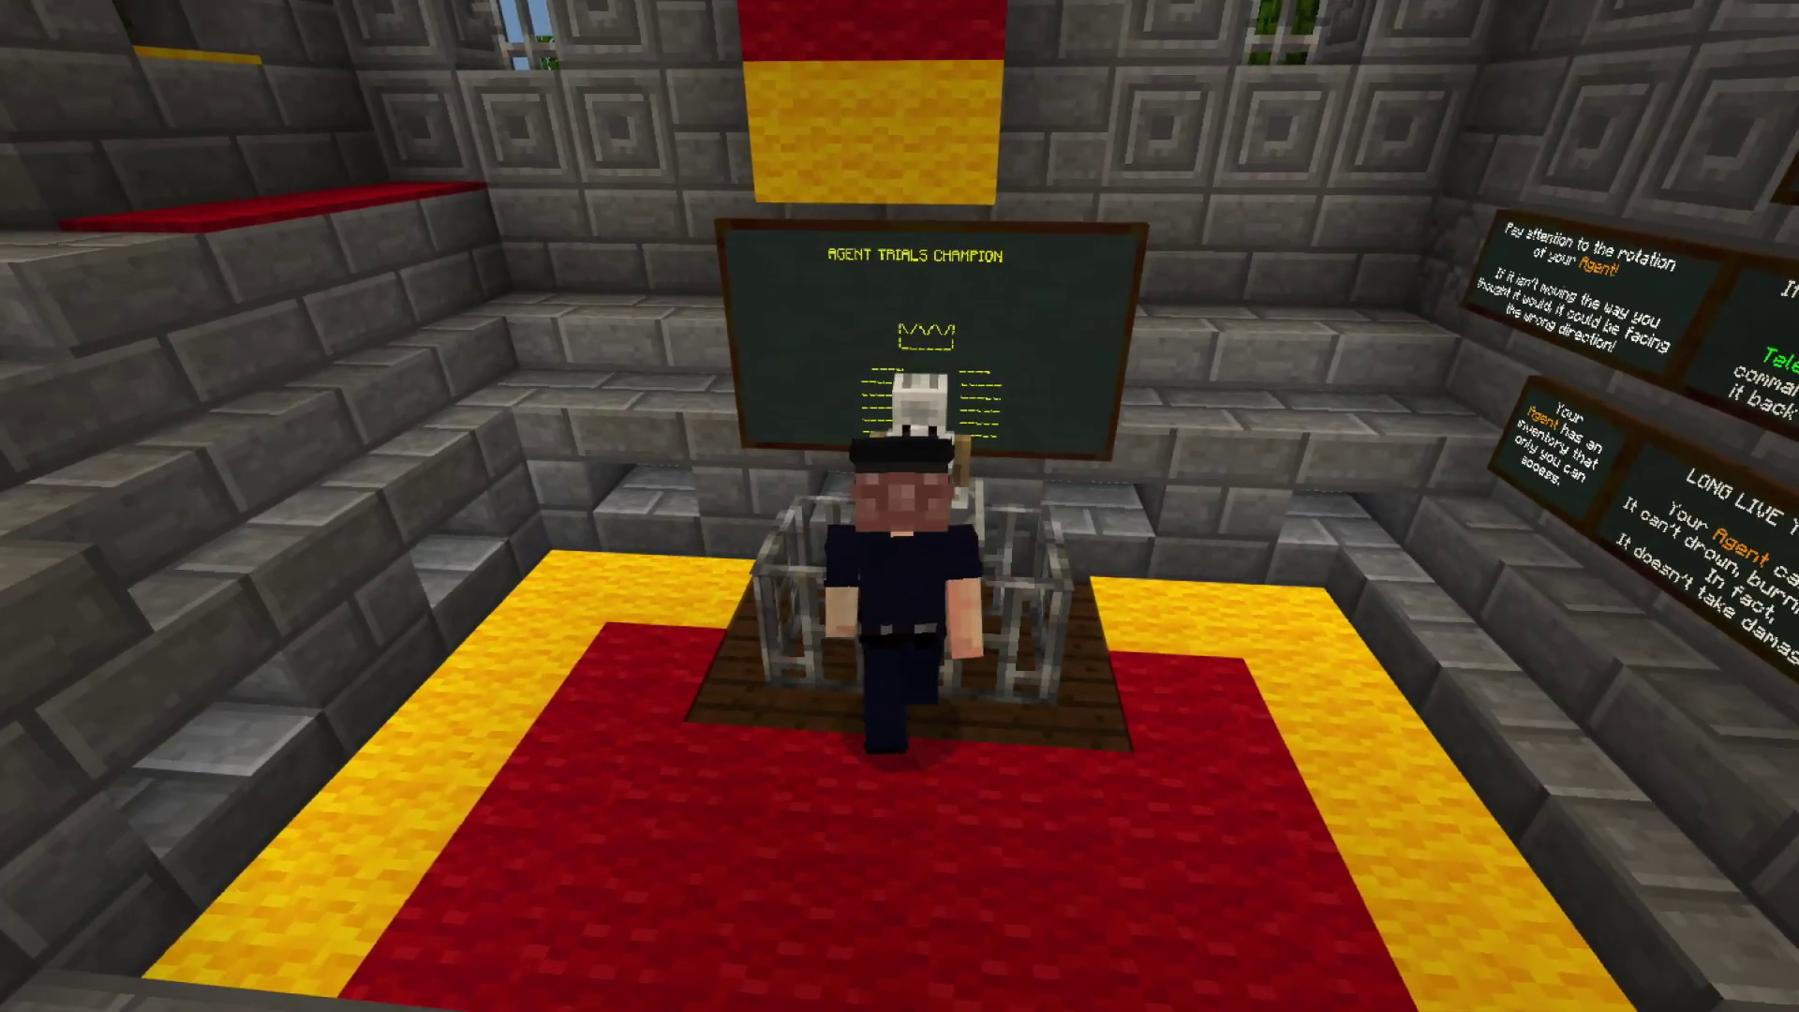
key("w")
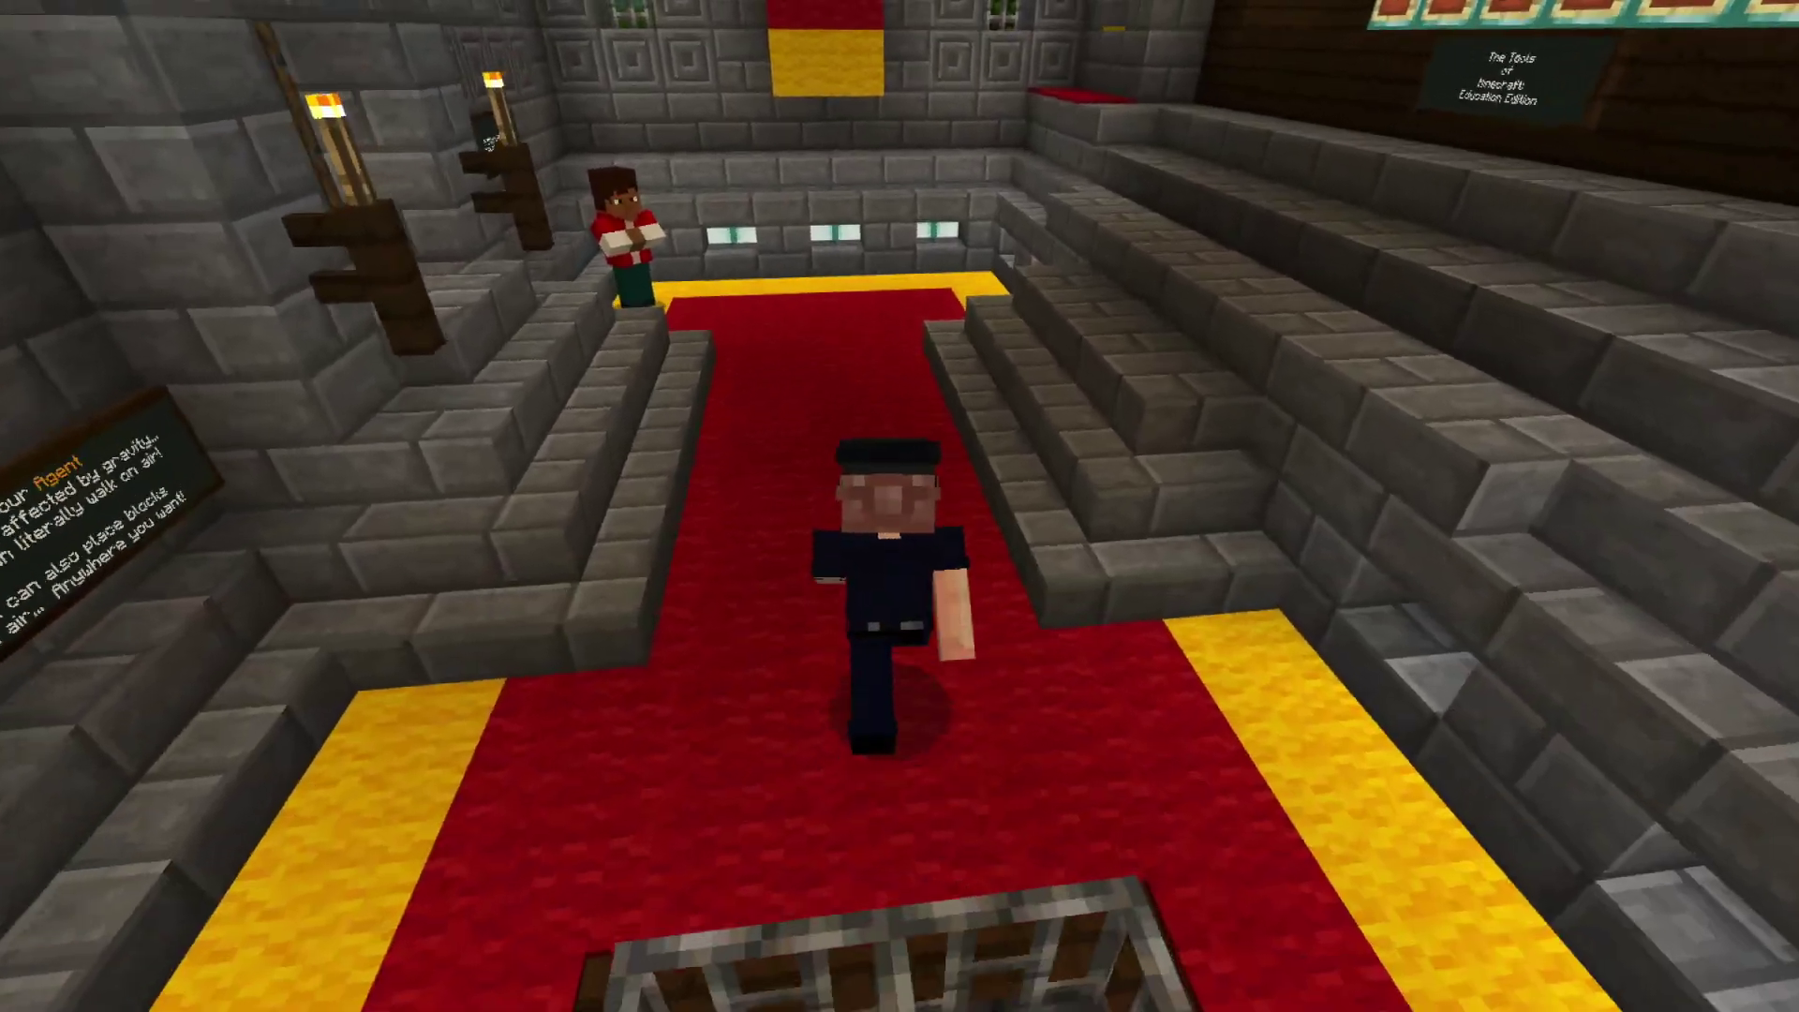